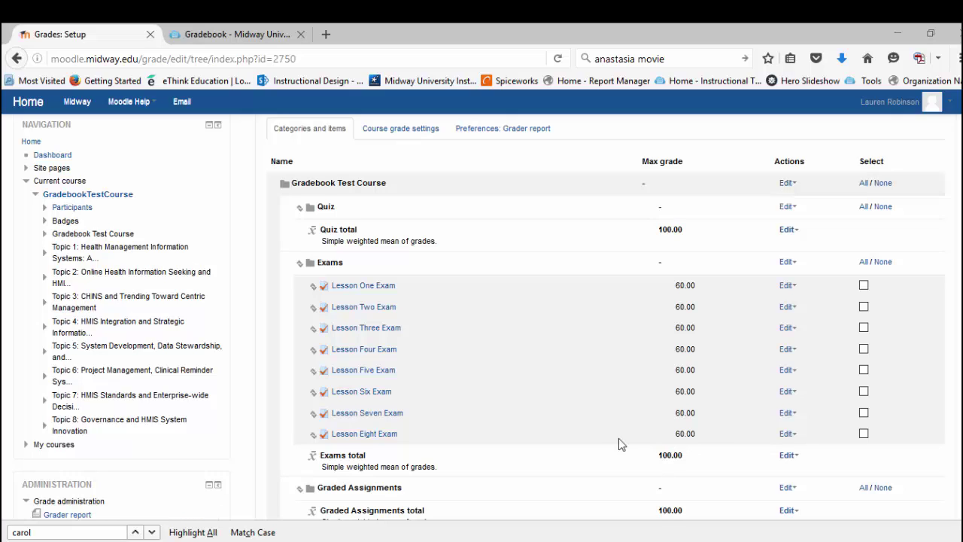
Step: Delete the Quiz category from the Gradebook Test Course gradebook and confirm the deletion
left_click(784, 208)
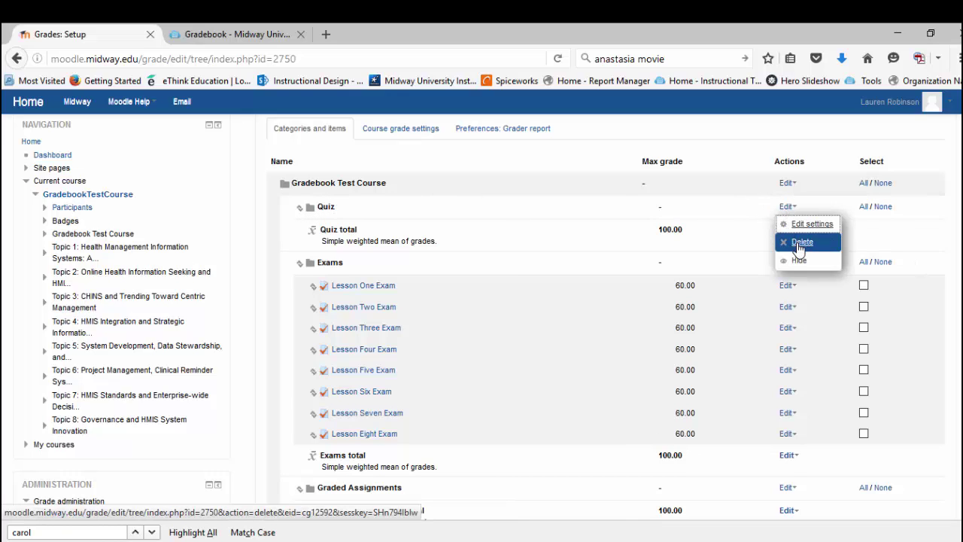
left_click(799, 243)
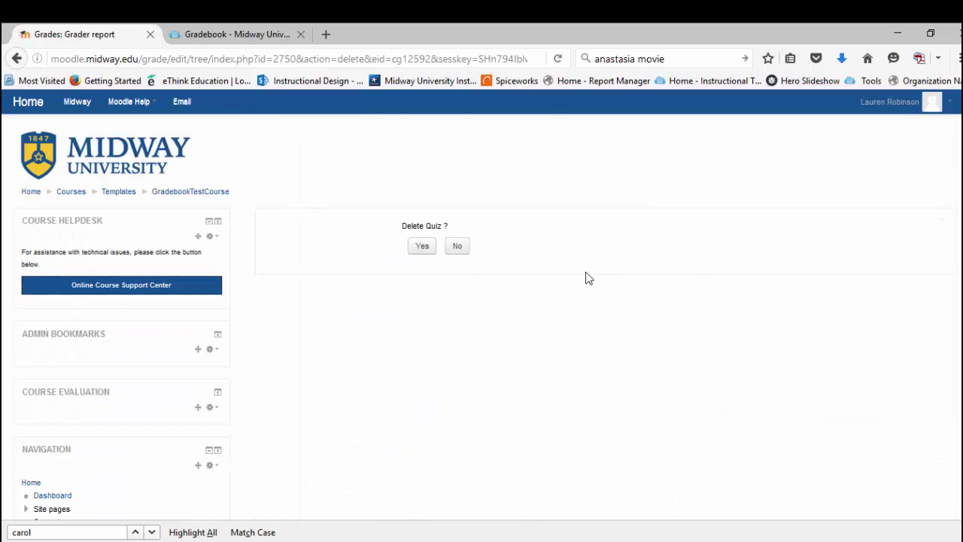
left_click(428, 250)
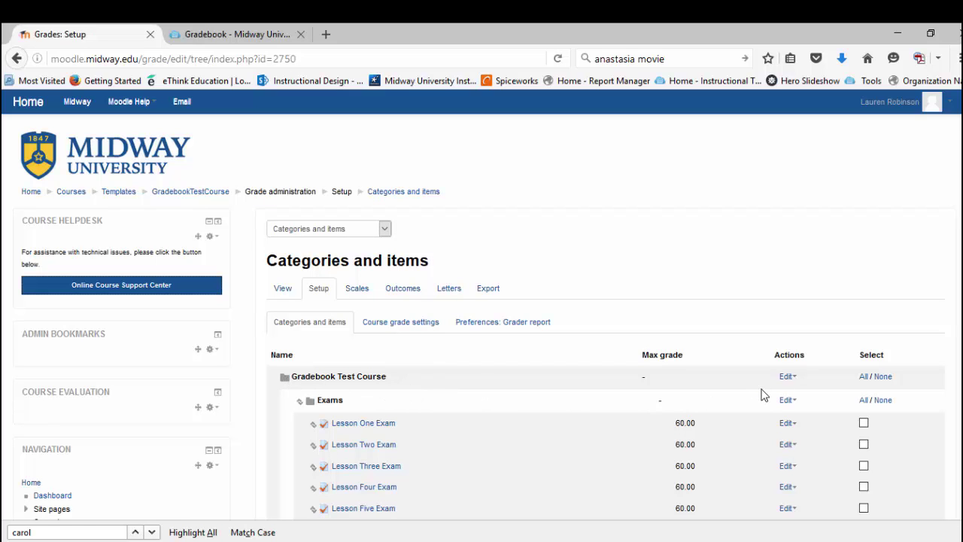
Step: Select all eight lesson exams, One through Eight, and move them out of the Exams category into Gradebook Test Course
scroll(761, 395, "down", 3)
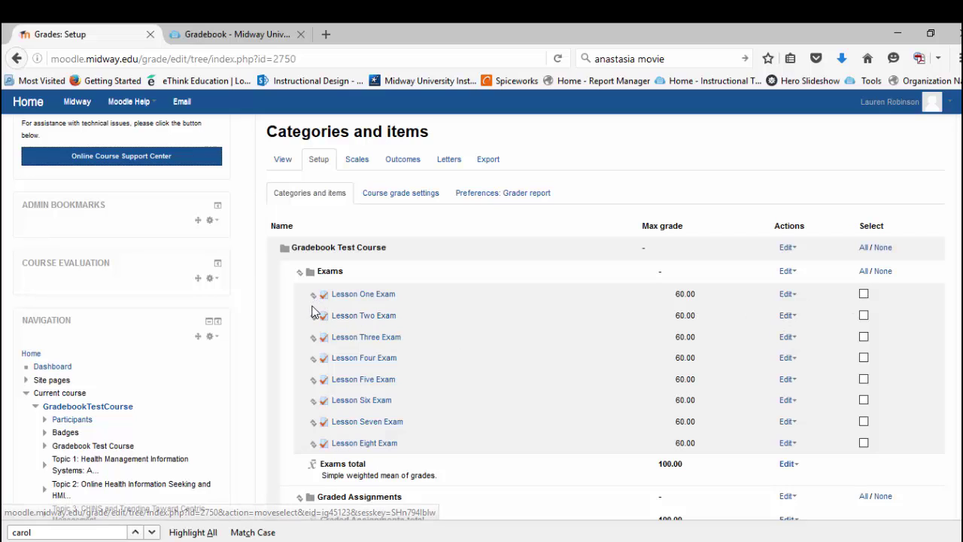
left_click(864, 294)
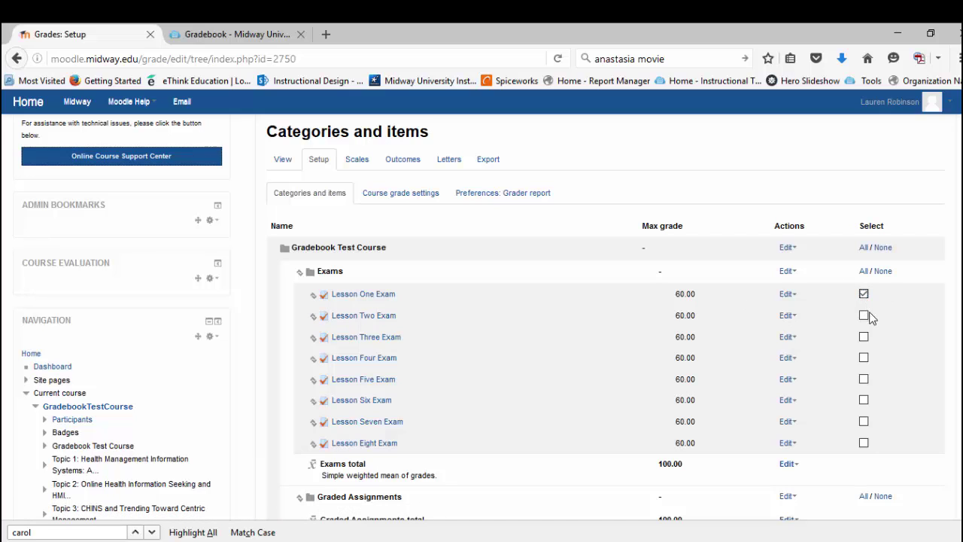
left_click(864, 316)
left_click(863, 337)
left_click(863, 358)
left_click(863, 379)
left_click(864, 400)
left_click(864, 421)
left_click(864, 443)
scroll(515, 390, "down", 10)
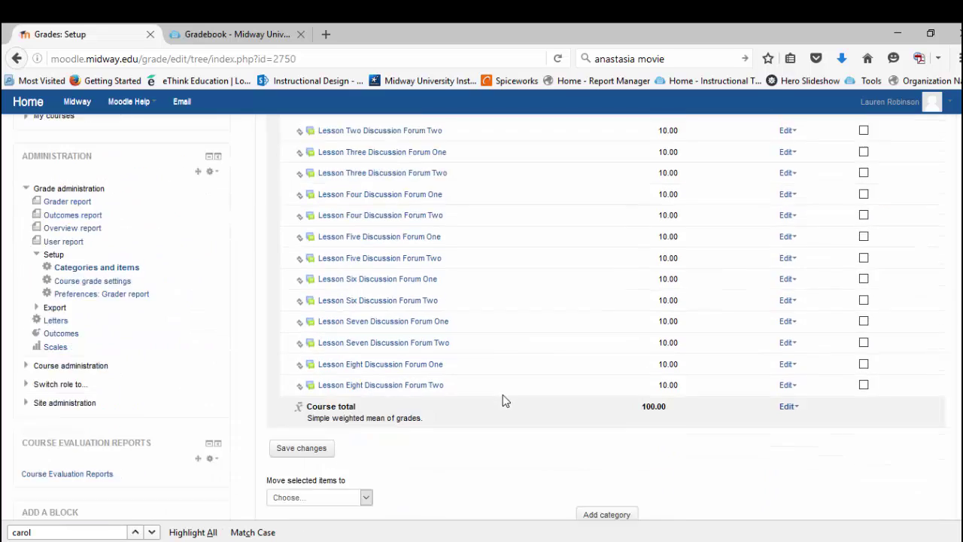
scroll(504, 400, "down", 3)
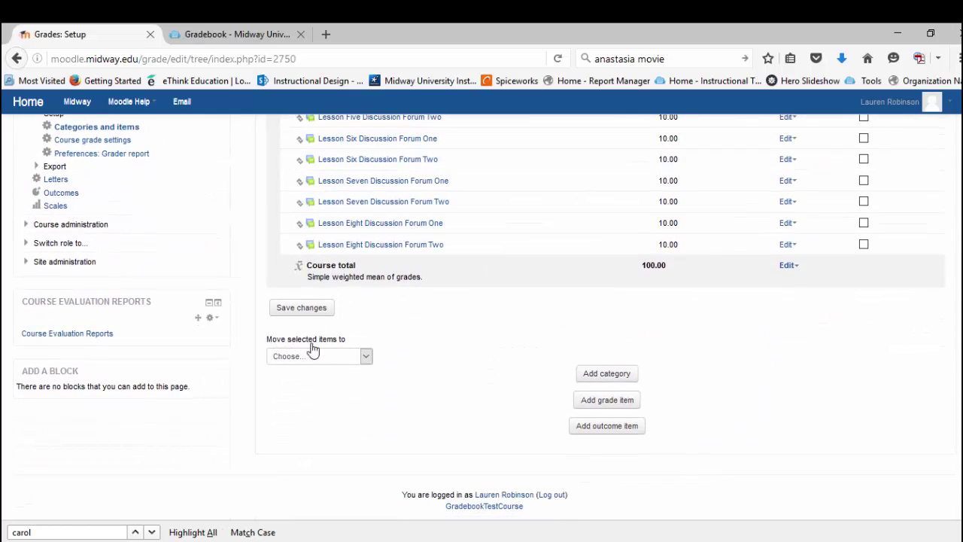
left_click(365, 358)
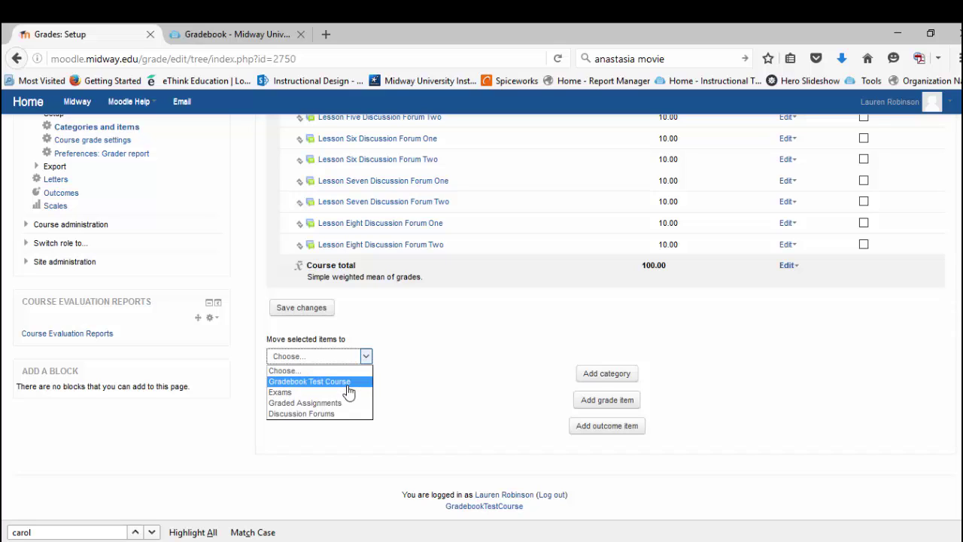
left_click(348, 382)
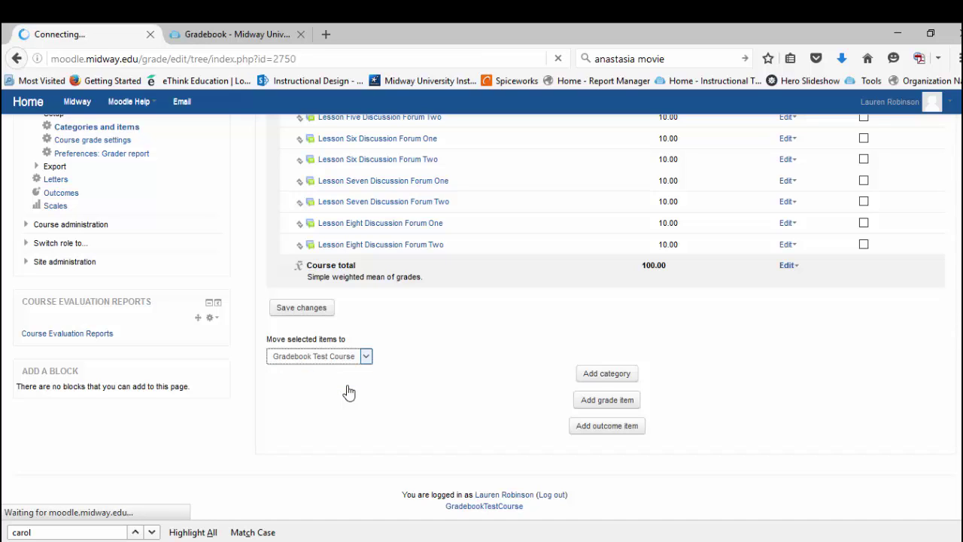
Step: Delete the emptied Exams category and confirm the deletion
scroll(348, 392, "down", 5)
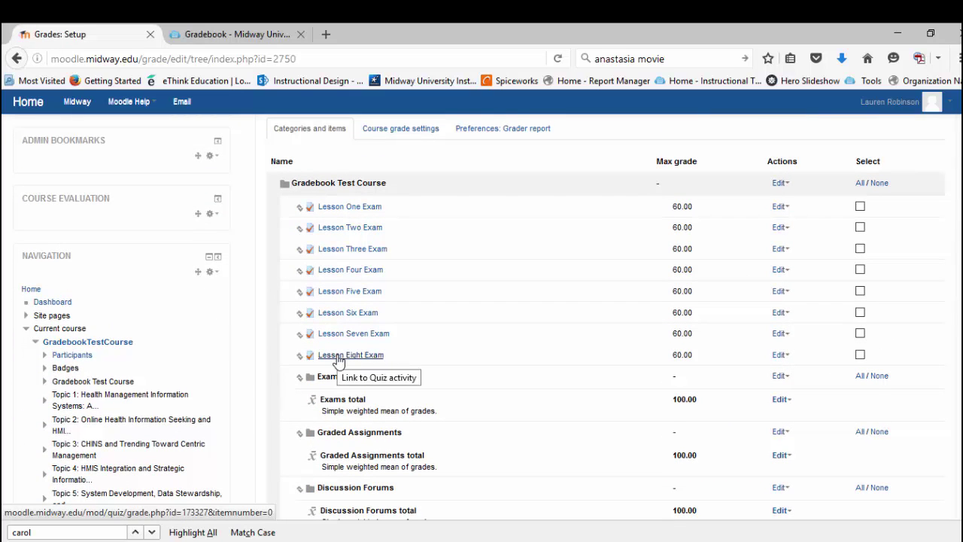
left_click(781, 377)
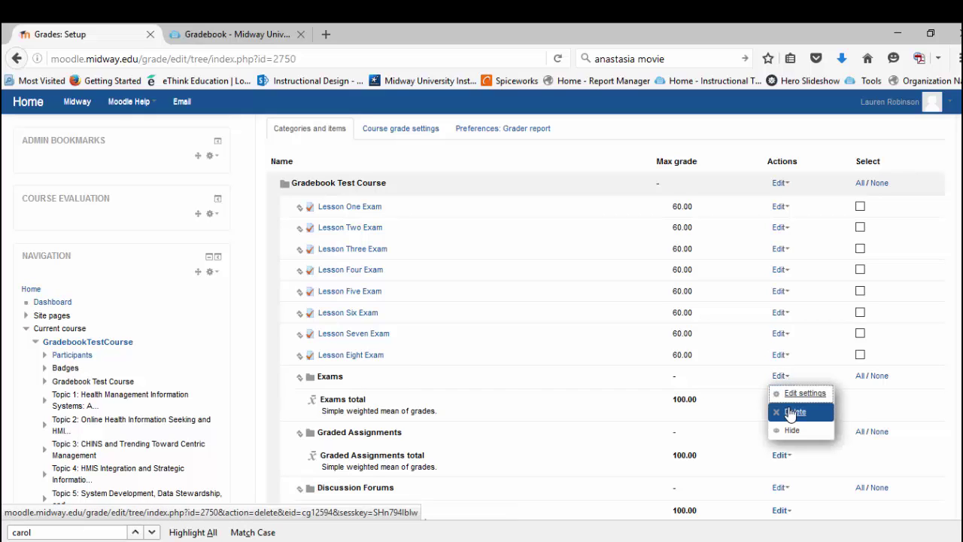
left_click(791, 413)
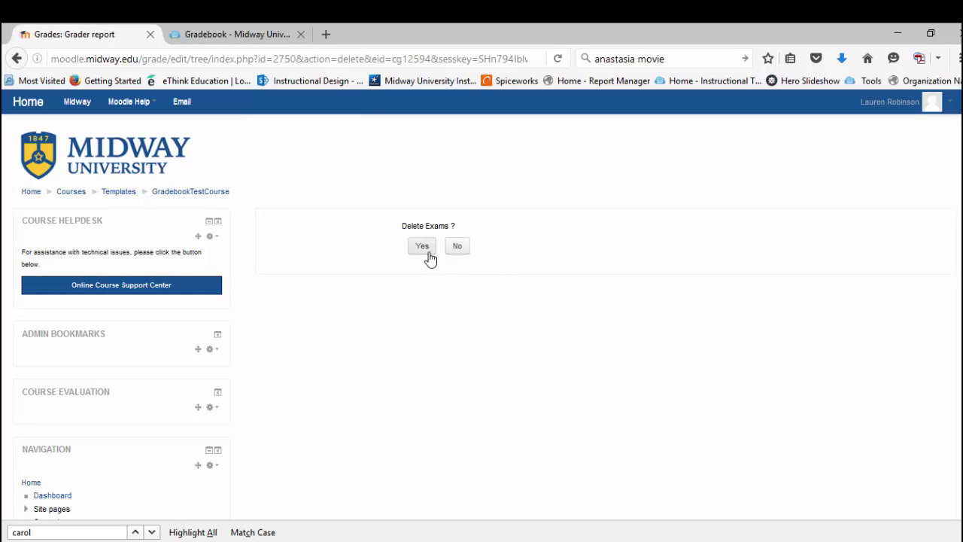
left_click(428, 258)
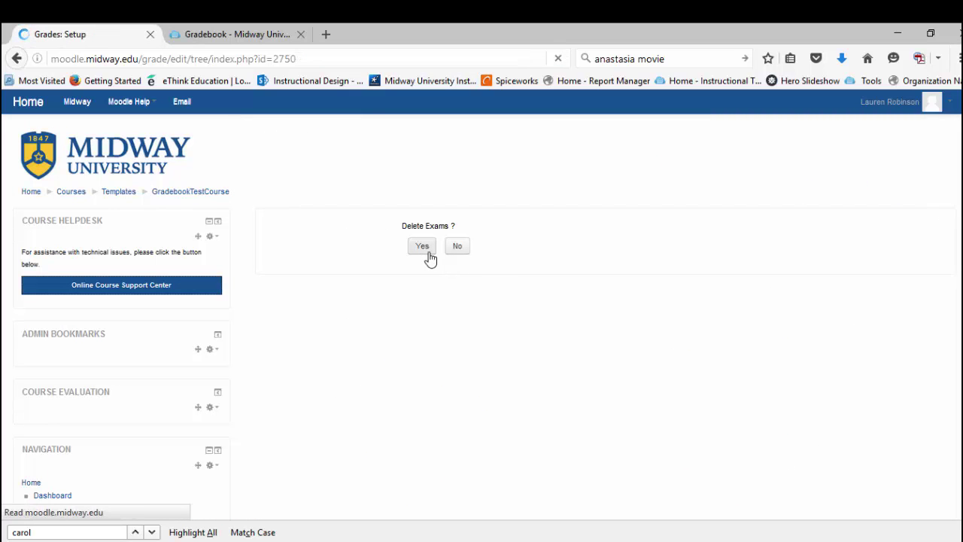
Step: Delete the Graded Assignments category and confirm the deletion
scroll(517, 302, "down", 10)
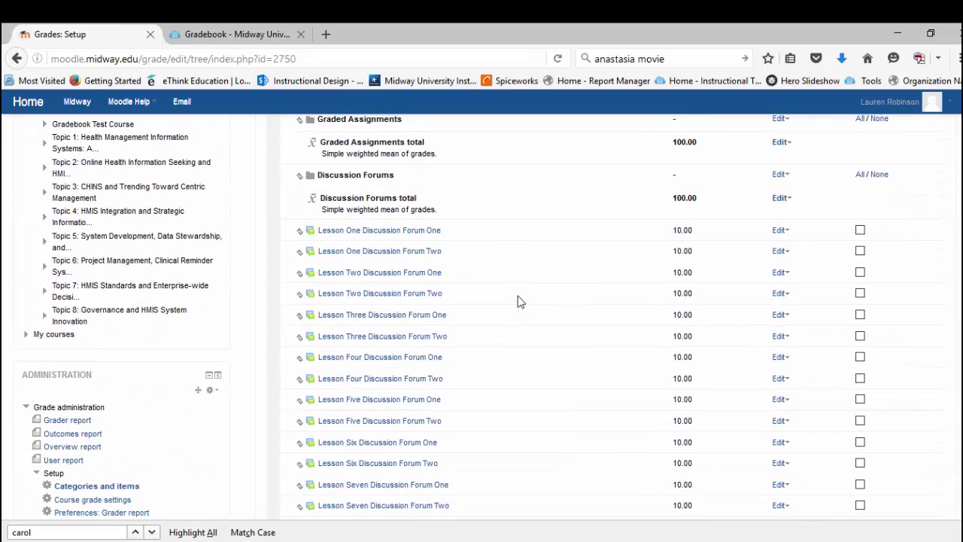
scroll(404, 286, "up", 3)
left_click(781, 247)
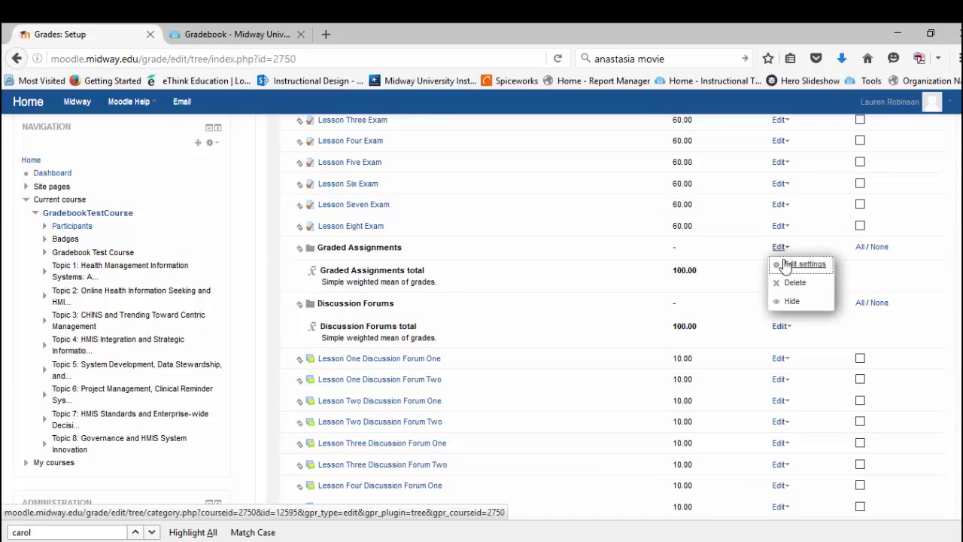
left_click(787, 282)
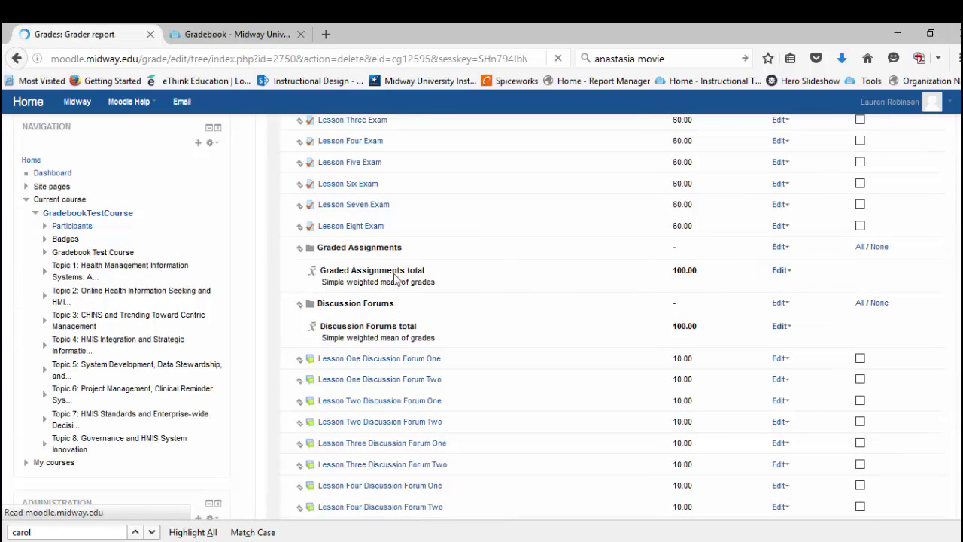
left_click(425, 250)
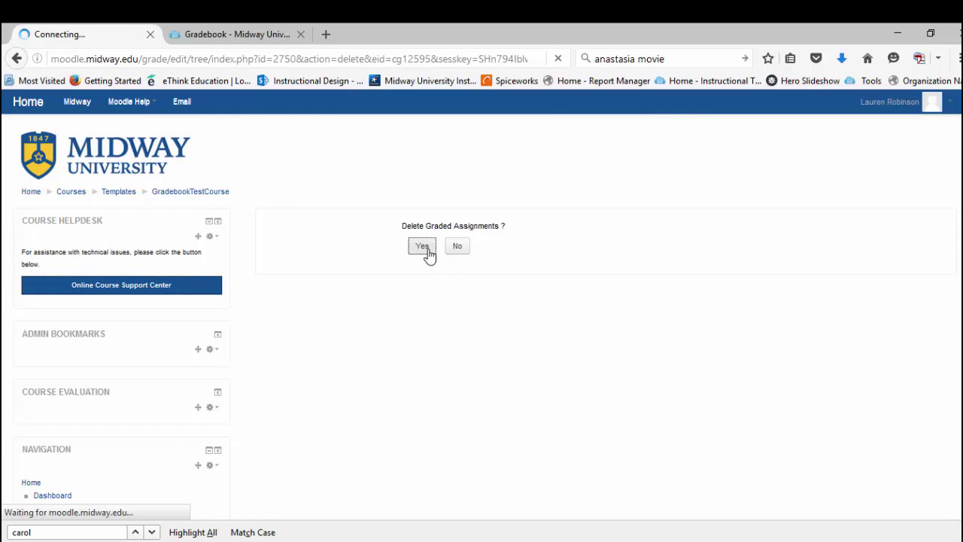
Step: Delete the Discussion Forums category, leaving its separate forum grade items in the course
scroll(681, 365, "down", 10)
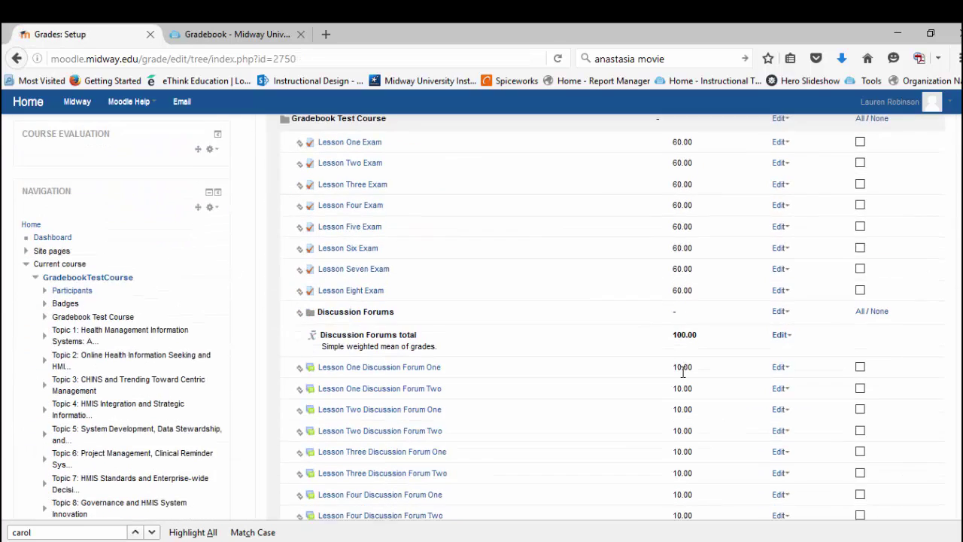
left_click(779, 184)
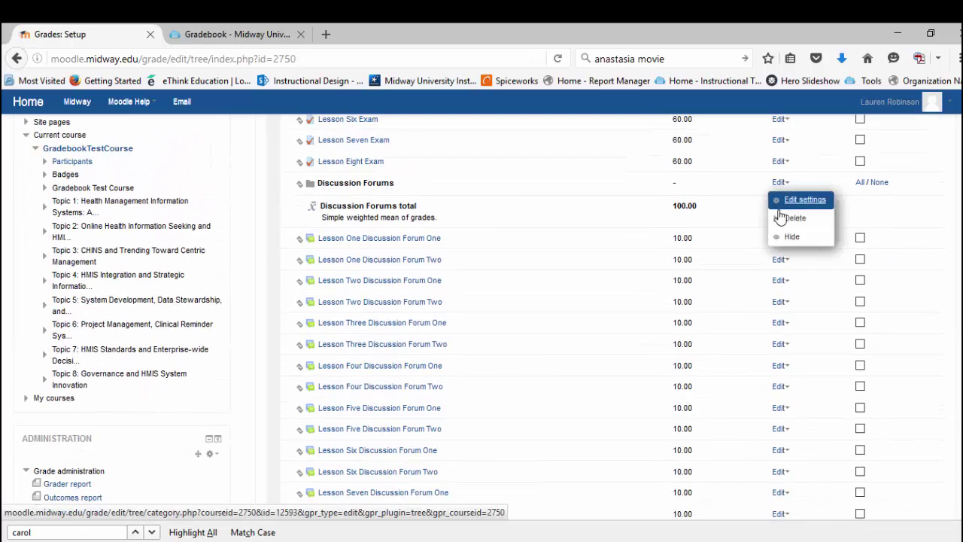
left_click(791, 218)
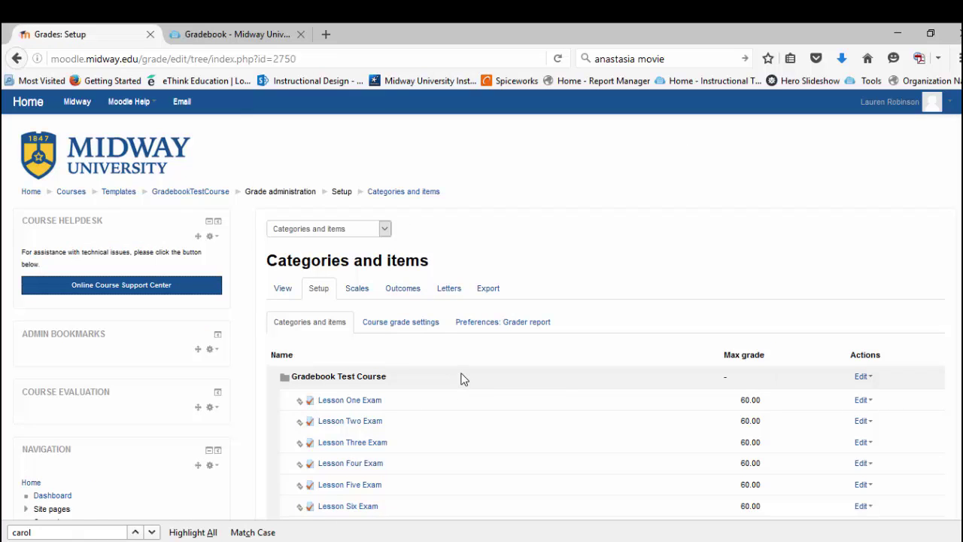
Step: Review the remaining uncategorised grade items and check the aggregation method noted under the course total
scroll(481, 364, "down", 5)
scroll(484, 364, "down", 3)
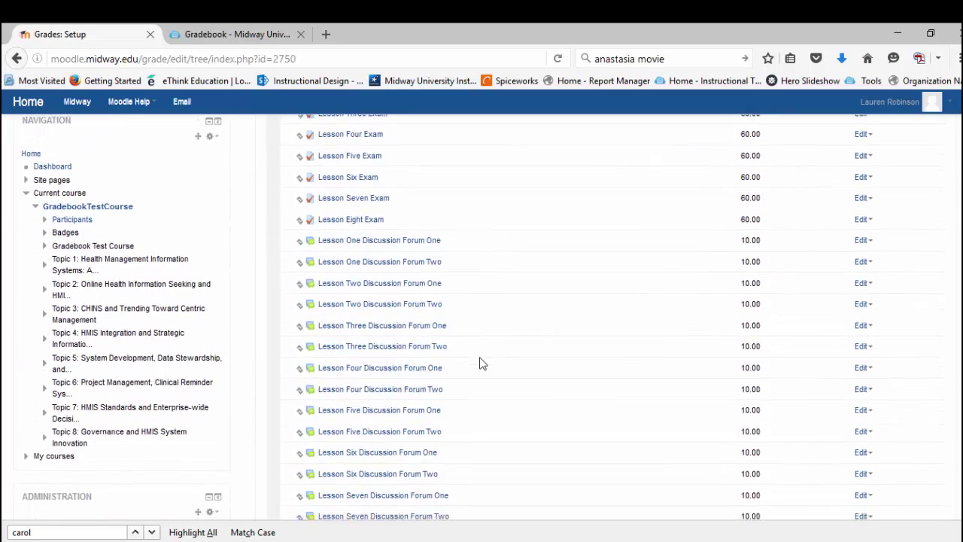
scroll(481, 364, "down", 3)
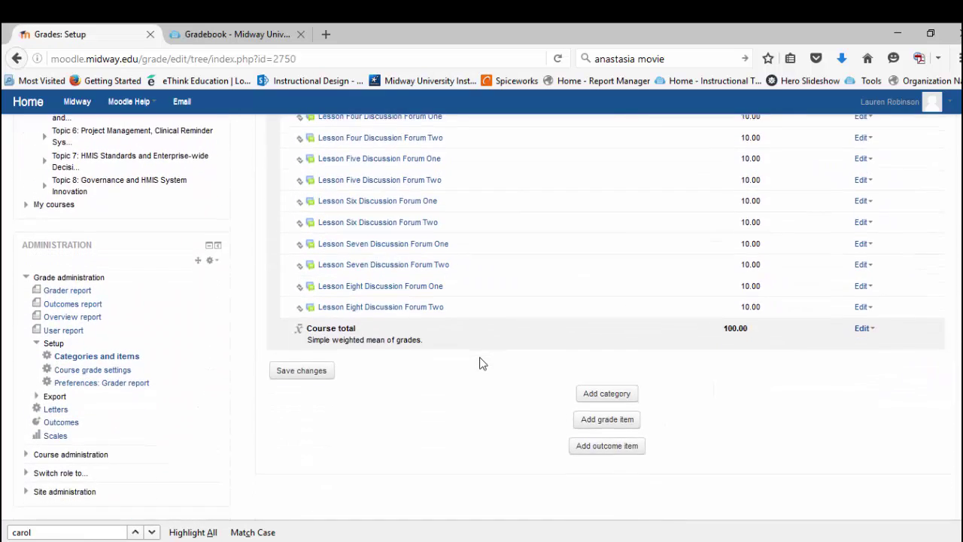
scroll(481, 363, "up", 5)
scroll(482, 363, "down", 3)
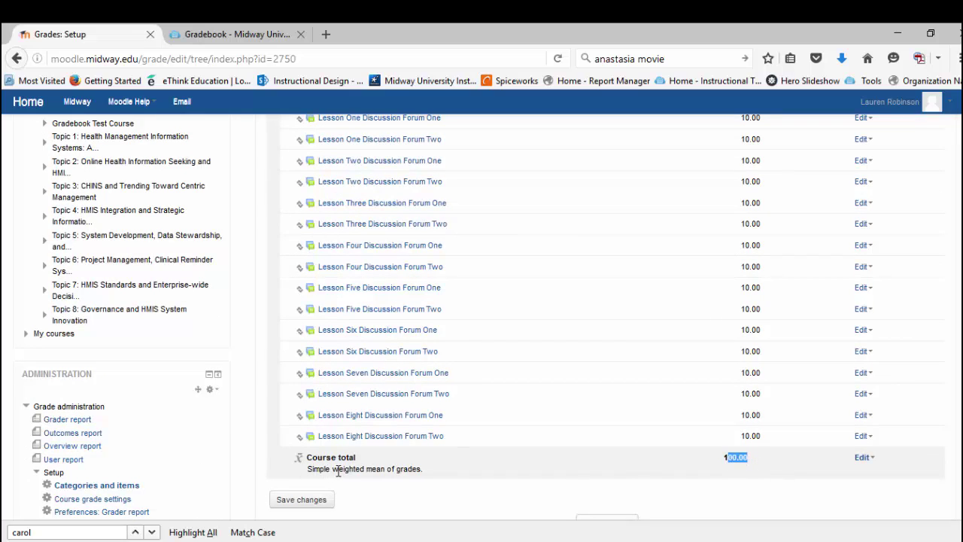
left_click_drag(306, 467, 428, 474)
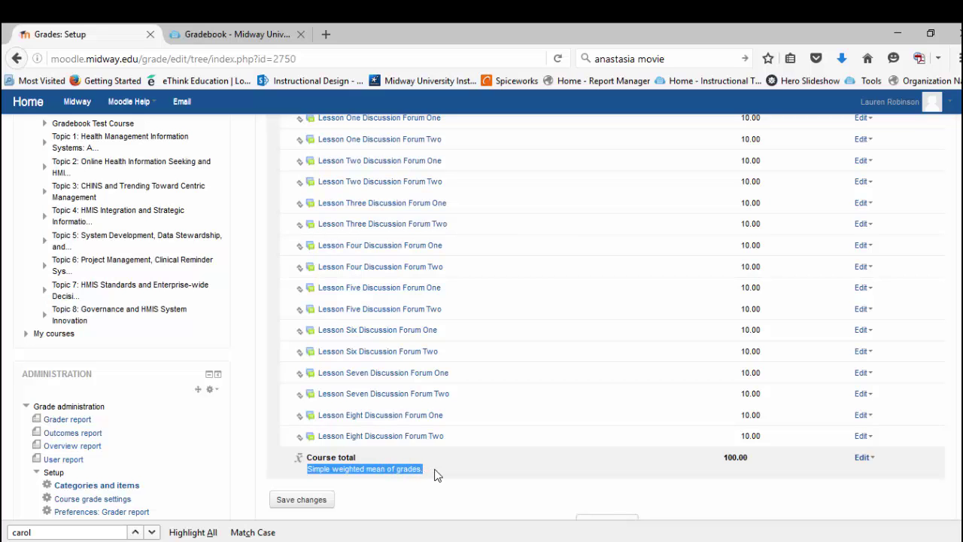
Step: Change the aggregation of the top-level Gradebook Test Course category to Natural and save the changes
scroll(432, 463, "up", 10)
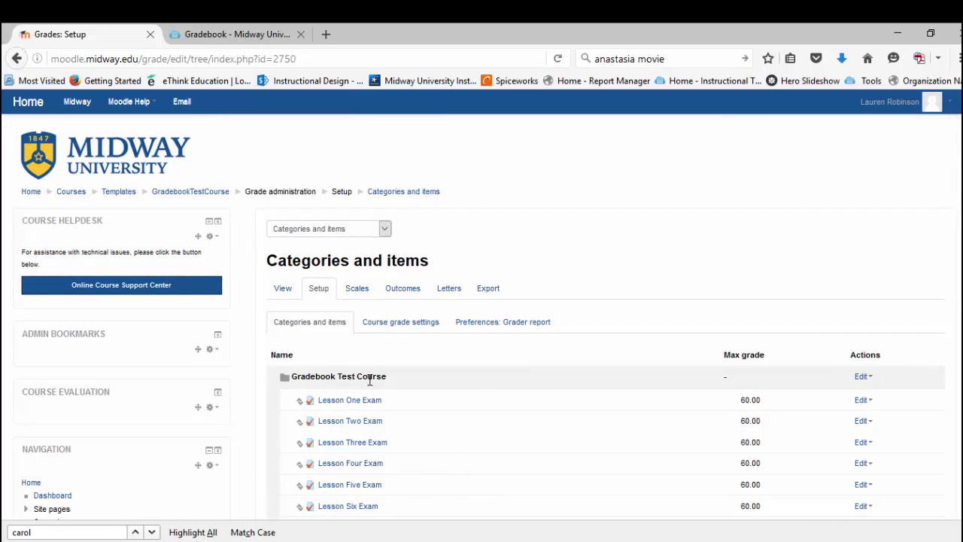
left_click(863, 380)
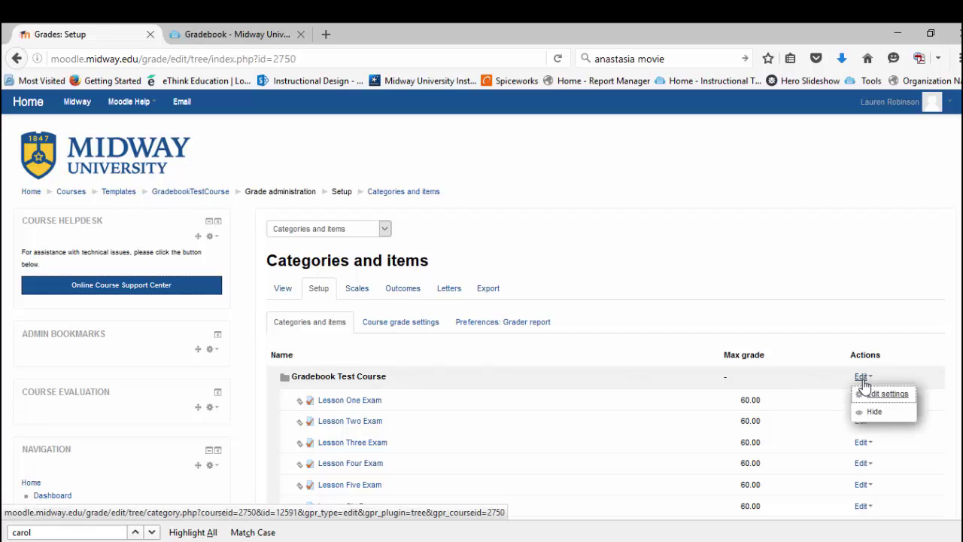
left_click(867, 396)
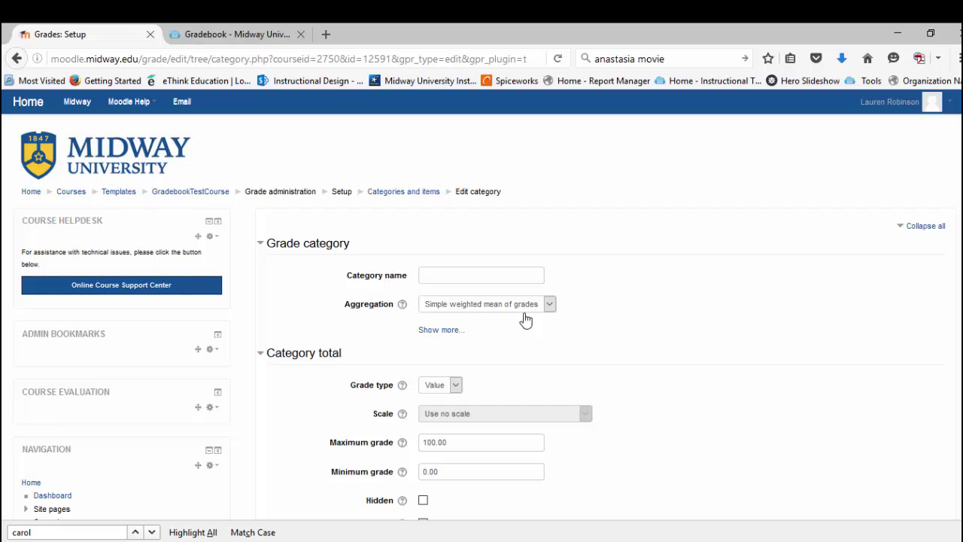
left_click(552, 310)
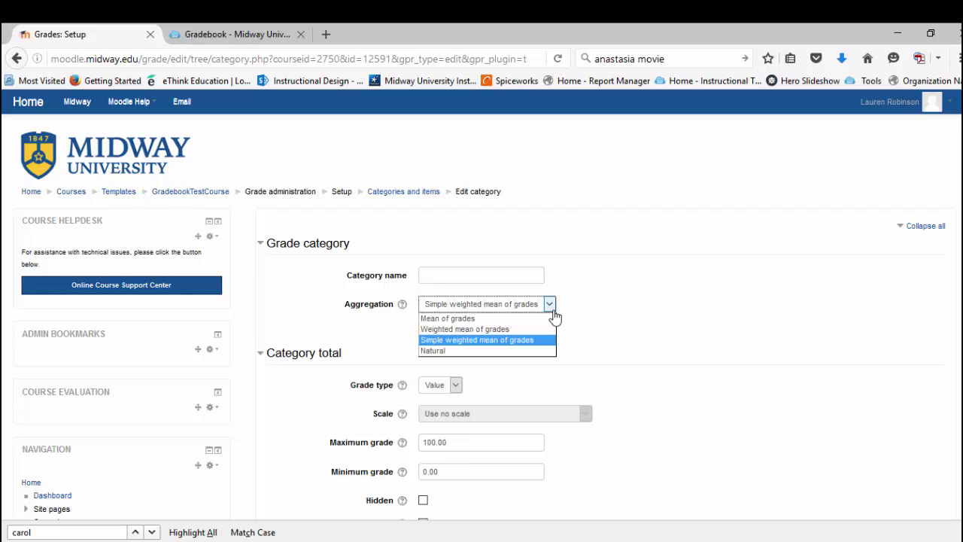
left_click(473, 351)
scroll(474, 357, "down", 3)
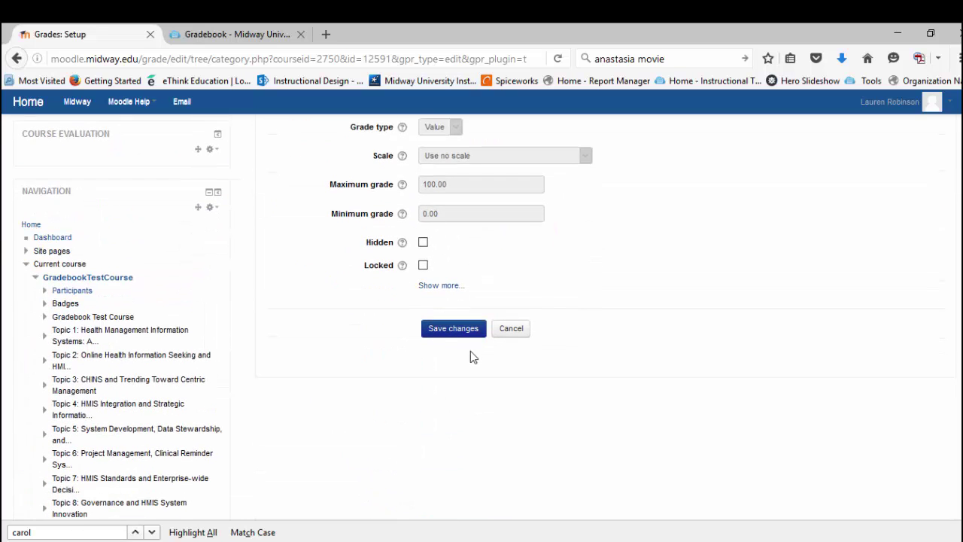
left_click(448, 331)
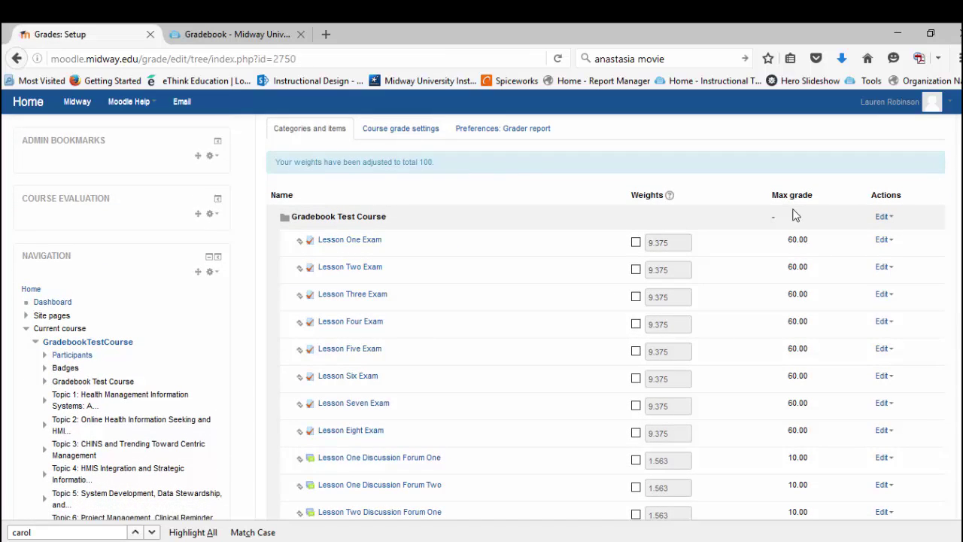
Step: Add a grade category named Exam that uses Weighted mean of grades aggregation, and save it
scroll(785, 216, "down", 10)
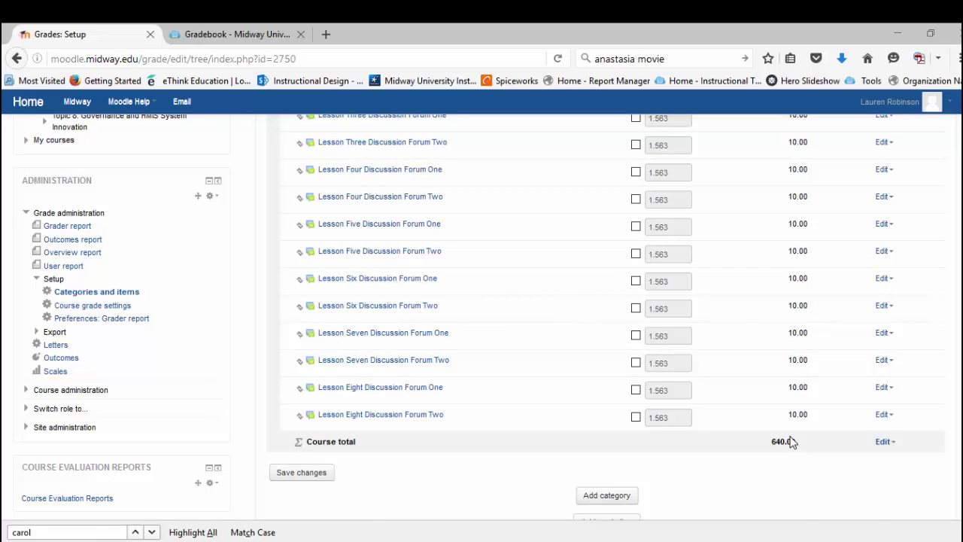
scroll(790, 441, "up", 10)
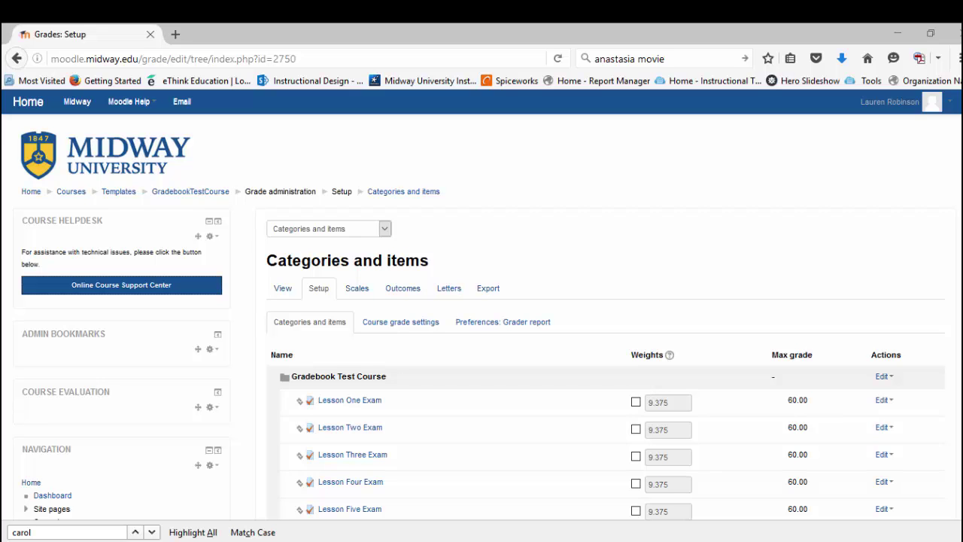
scroll(635, 442, "down", 10)
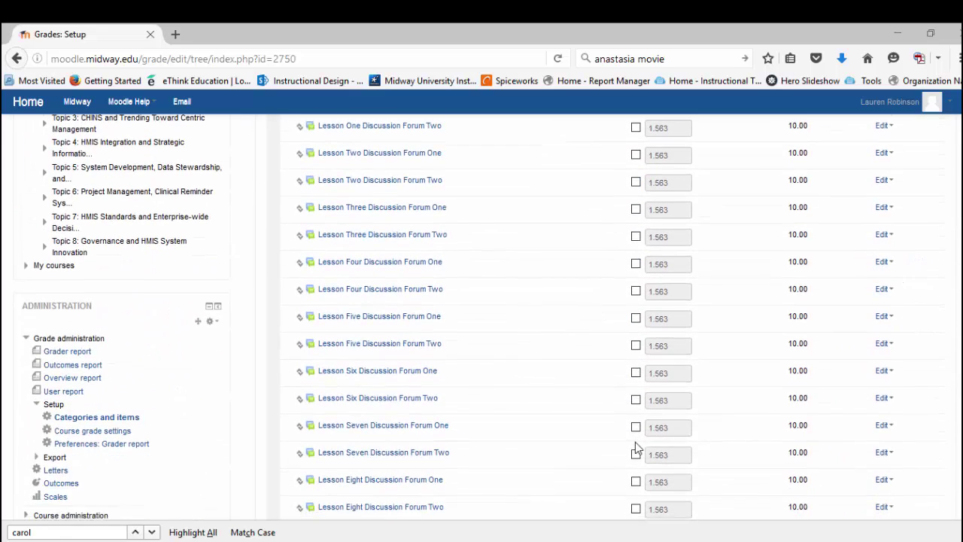
scroll(635, 443, "down", 3)
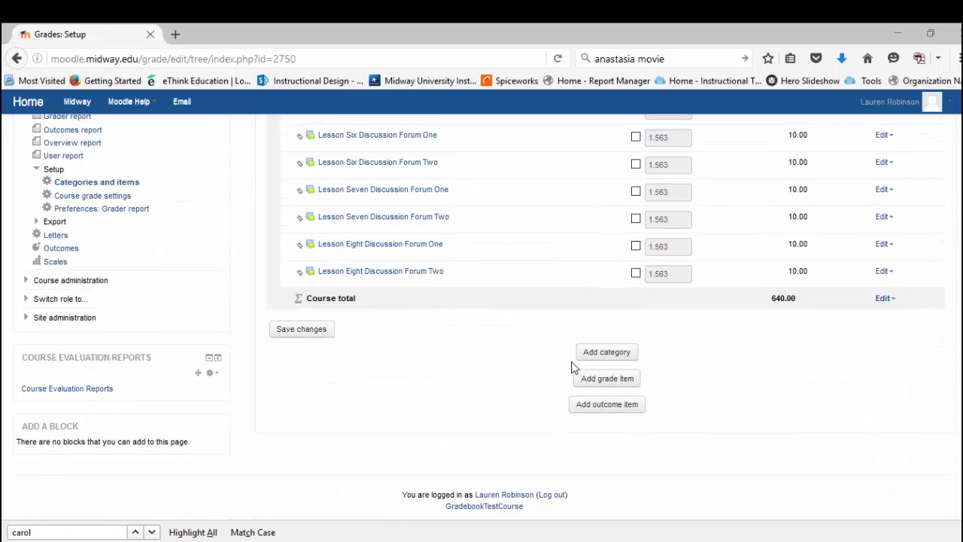
left_click(628, 353)
type("Exam")
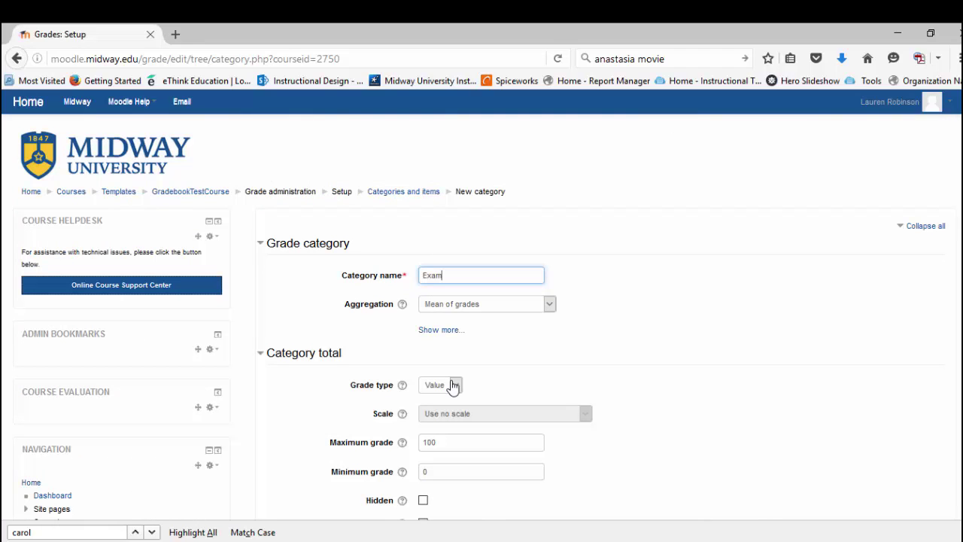
left_click(484, 307)
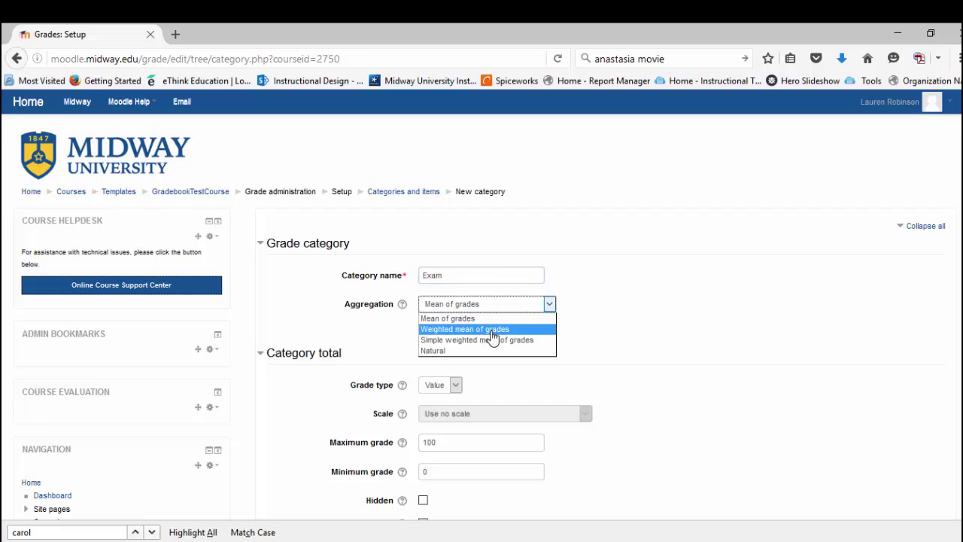
left_click(493, 331)
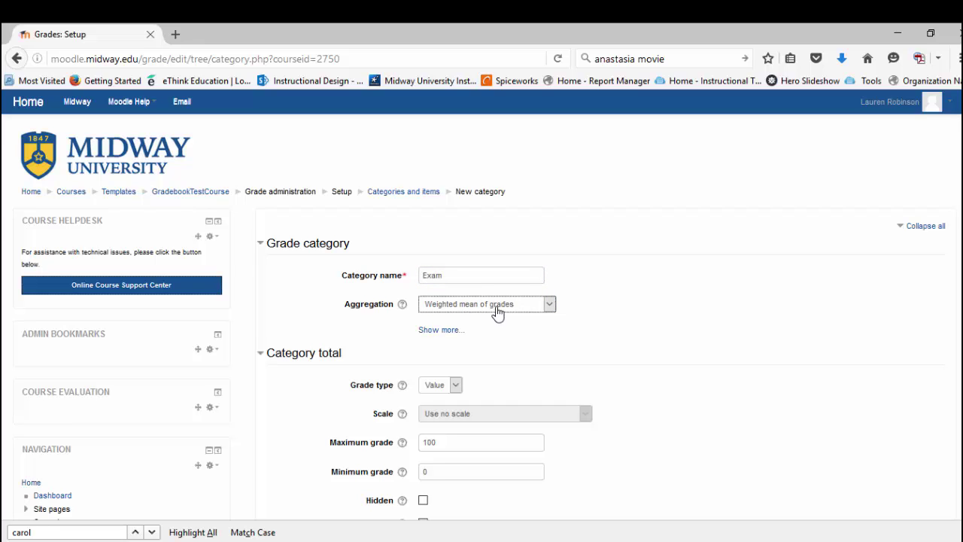
left_click(497, 313)
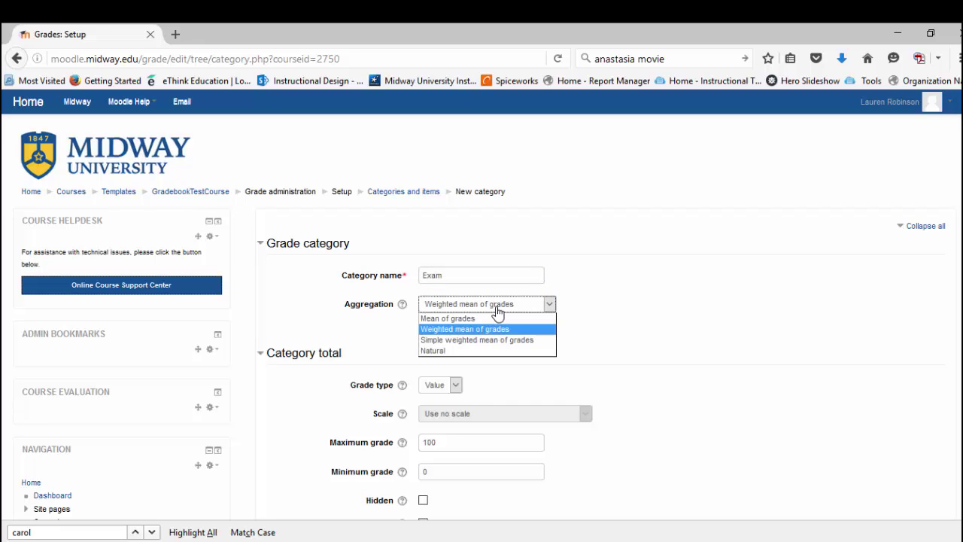
left_click(496, 312)
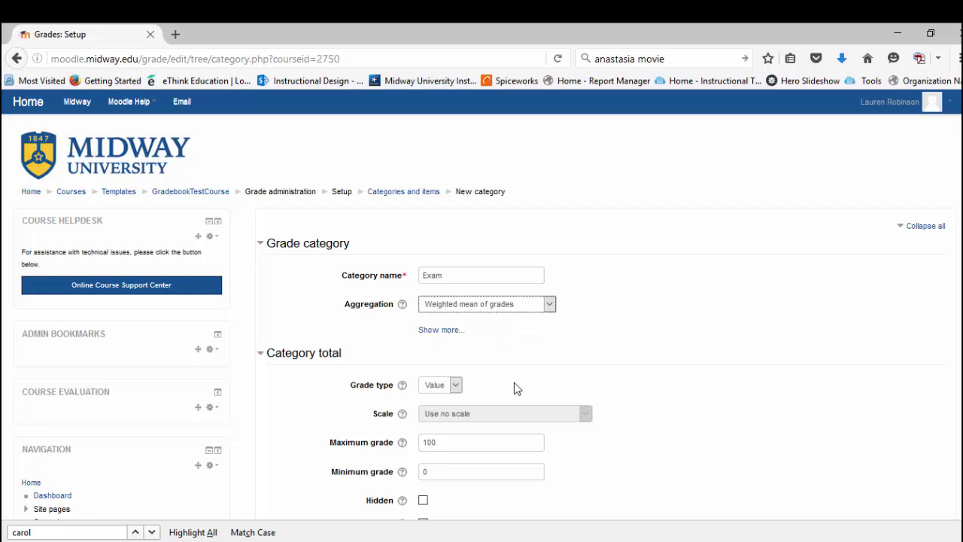
scroll(514, 388, "down", 5)
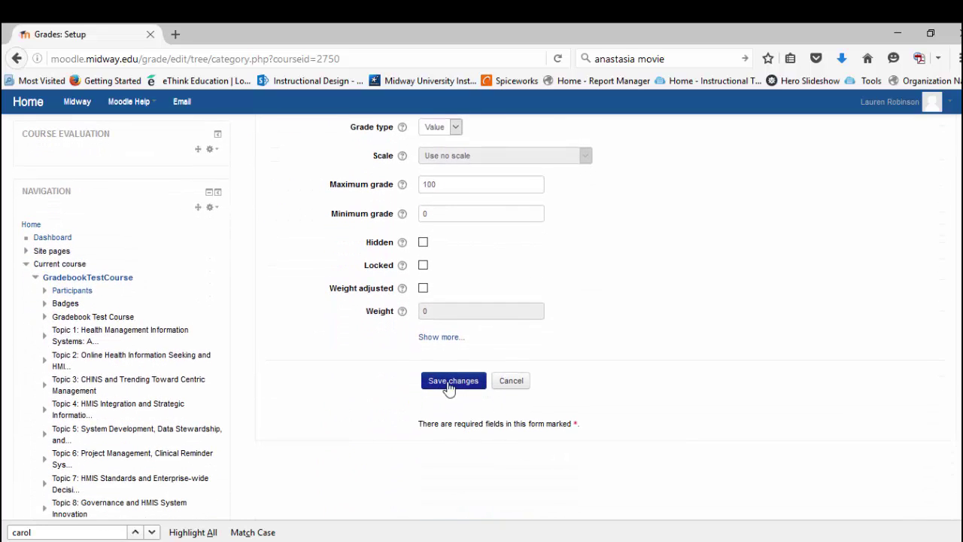
left_click(452, 382)
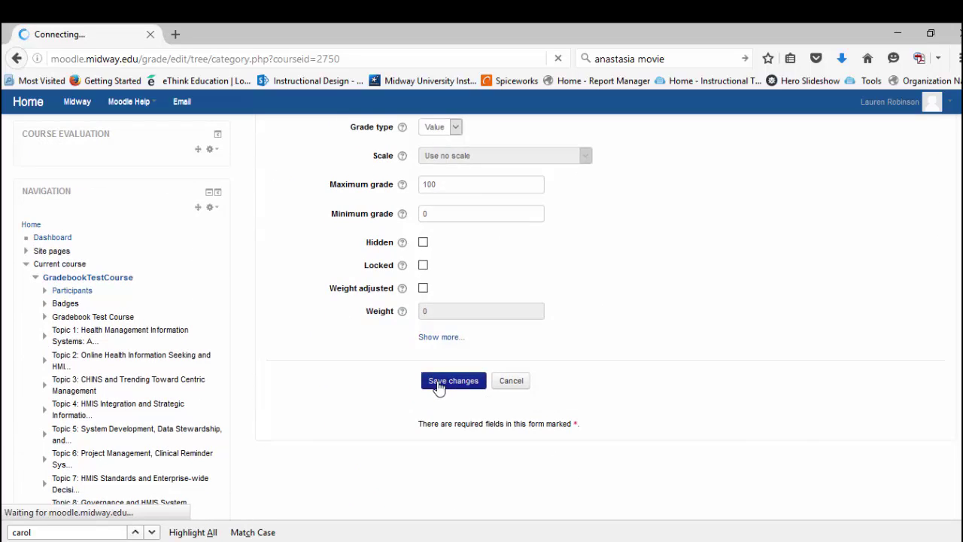
Step: Add a second grade category named Participtation with Weighted mean of grades aggregation, and save it
scroll(433, 391, "down", 14)
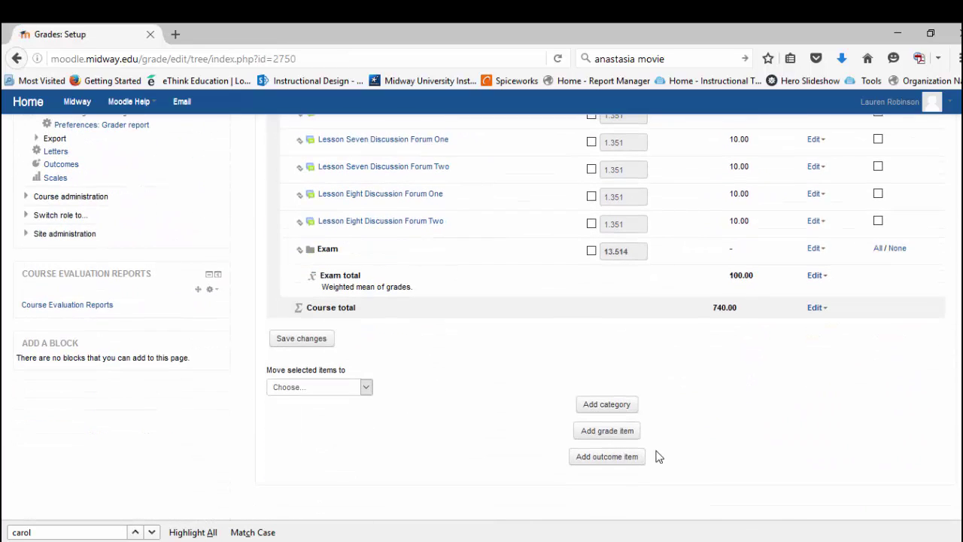
left_click(605, 403)
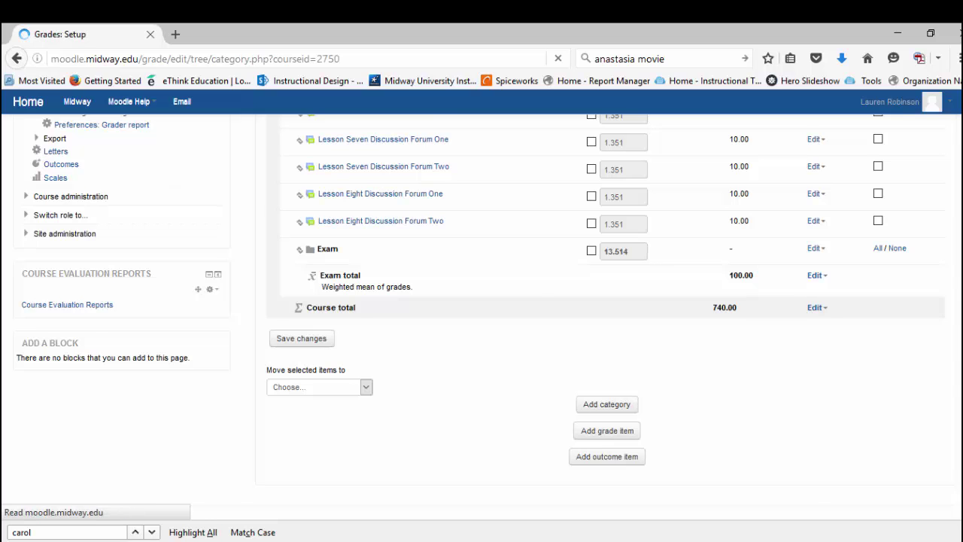
left_click(463, 276)
type("Pa")
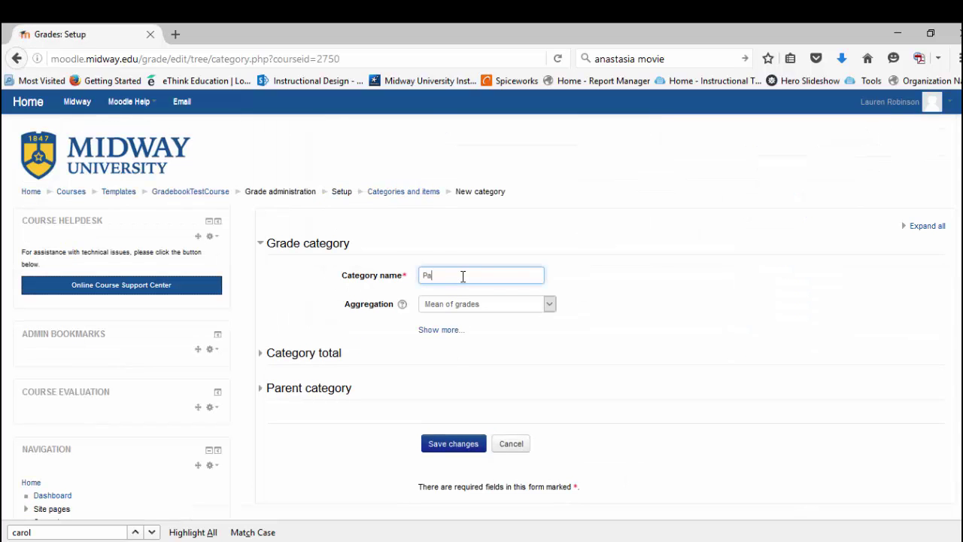
type("rticiptation")
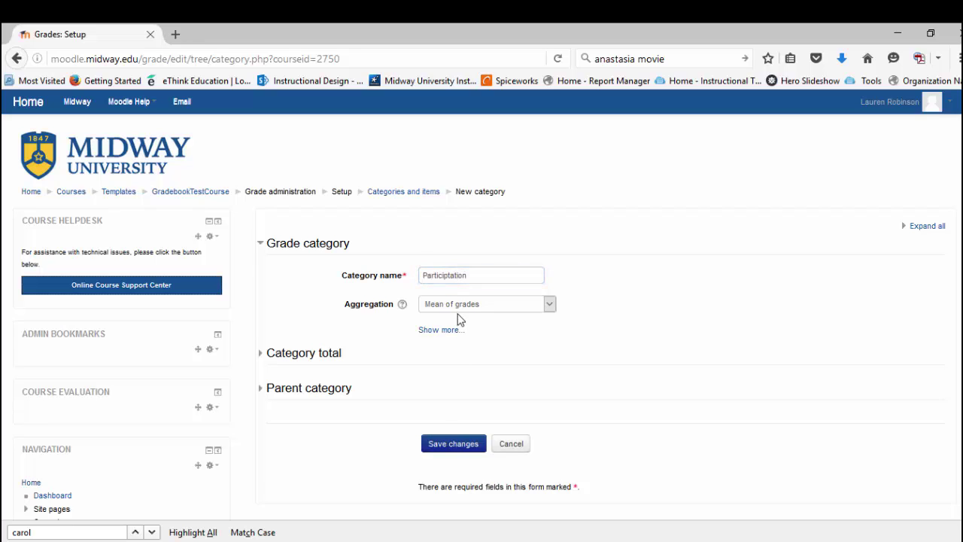
left_click(457, 307)
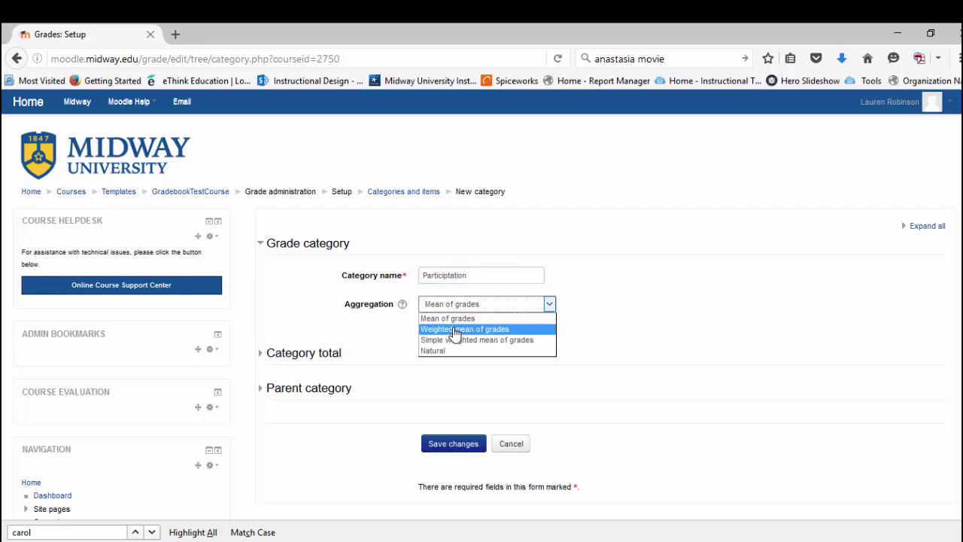
left_click(455, 329)
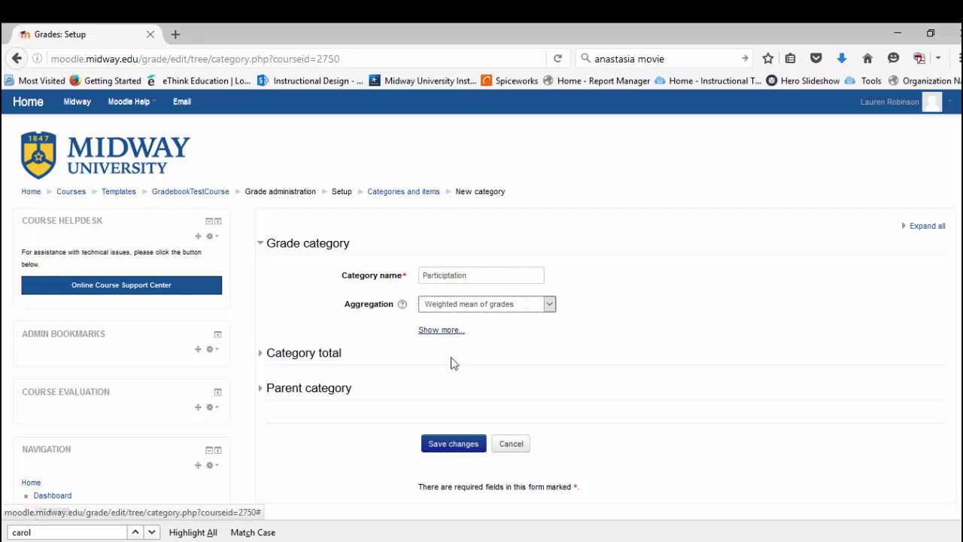
left_click(457, 456)
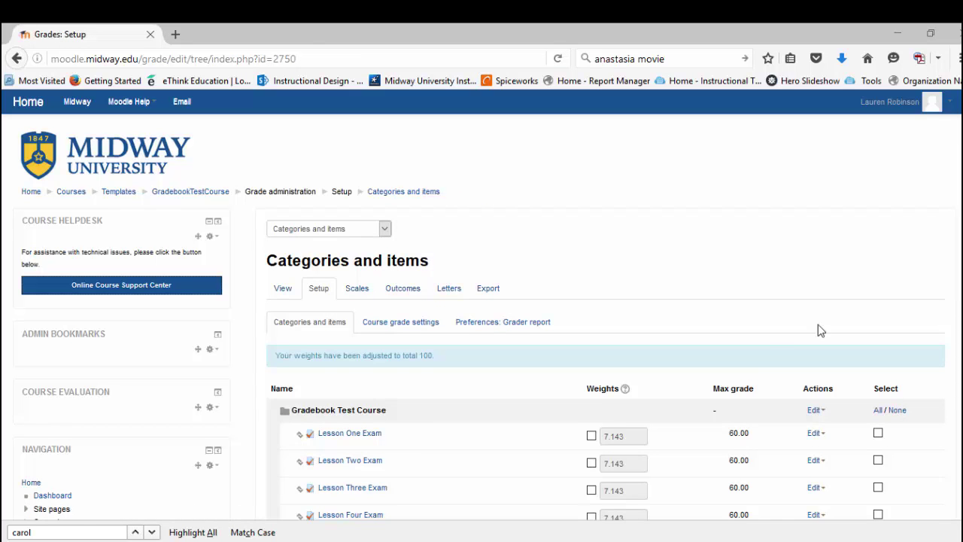
Step: Select the Lesson One through Lesson Eight Exam grade items and move them into the Exam category
scroll(762, 343, "down", 5)
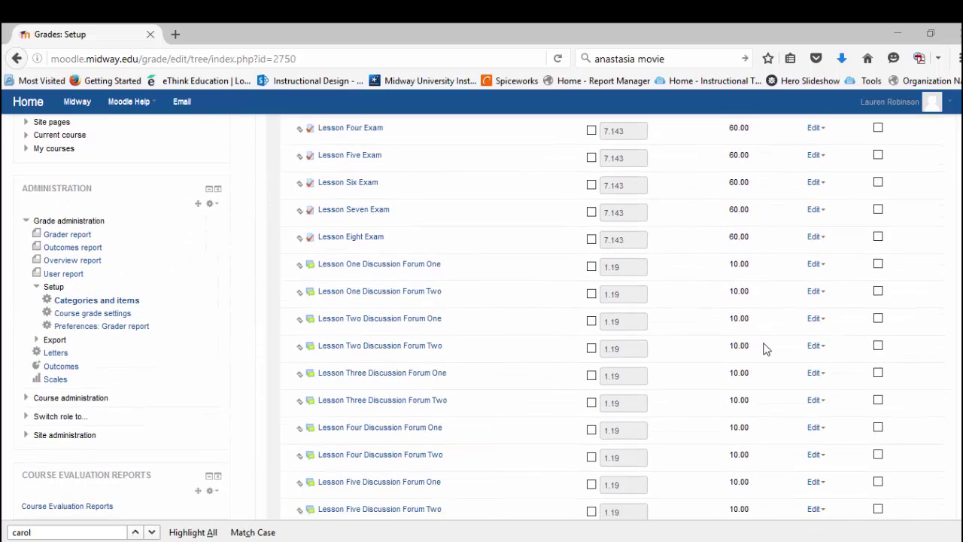
scroll(762, 347, "down", 5)
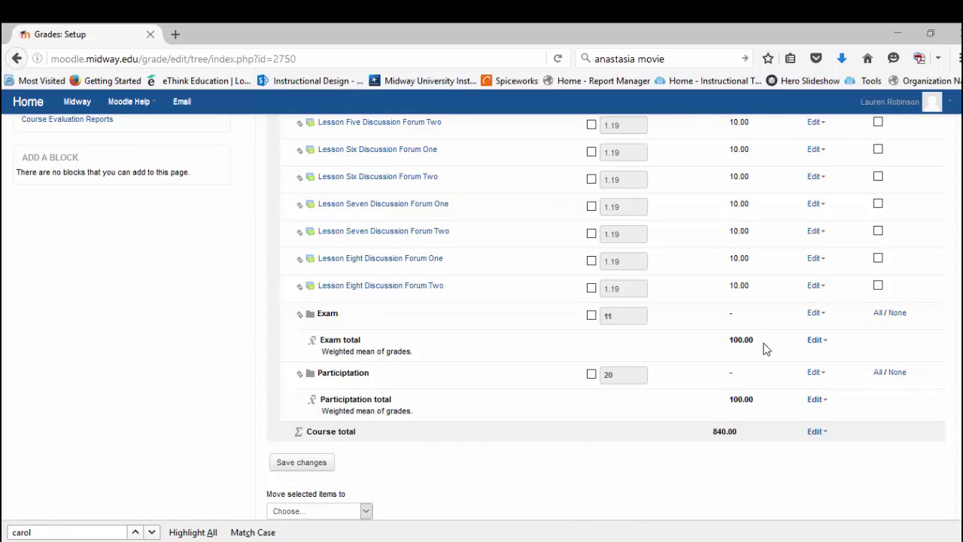
scroll(764, 348, "up", 7)
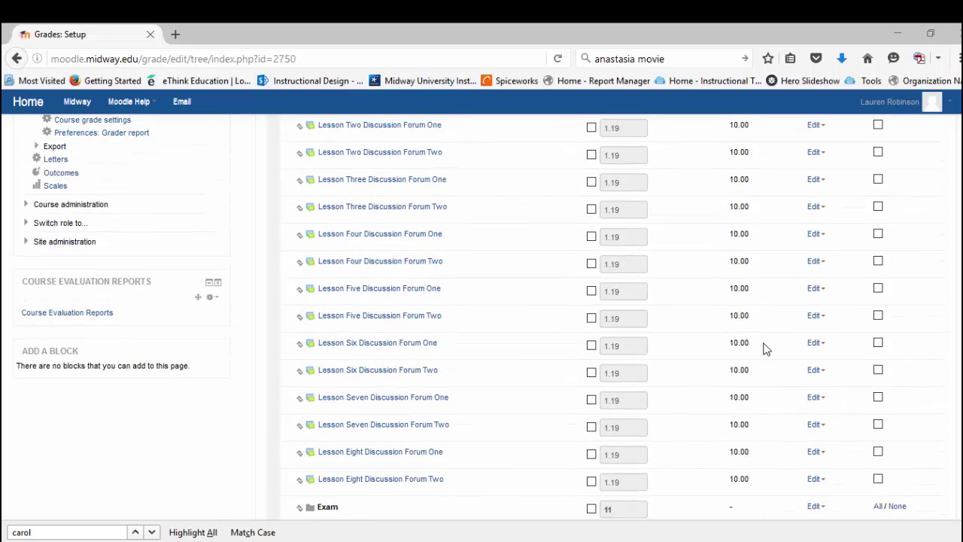
scroll(763, 348, "up", 1)
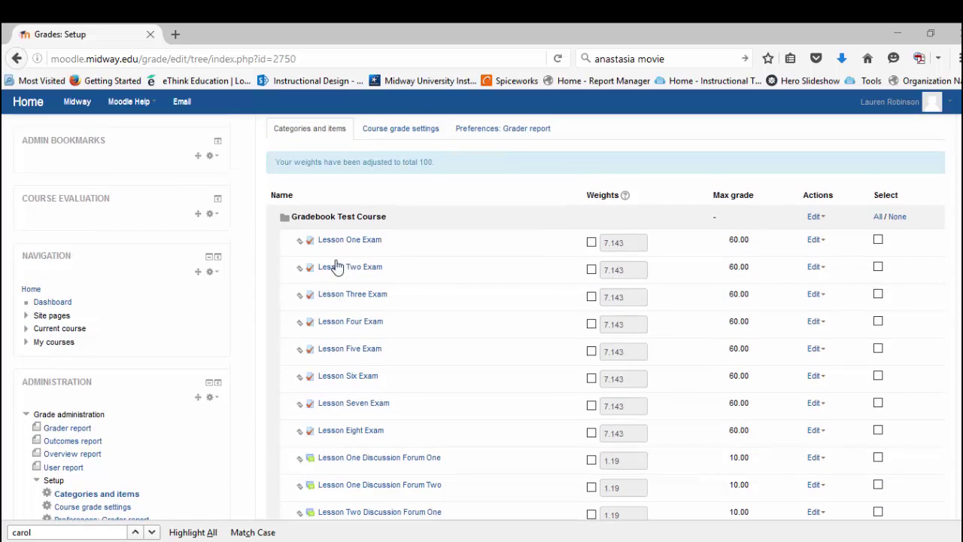
left_click(878, 239)
left_click(878, 267)
left_click(878, 293)
left_click(878, 322)
left_click(878, 349)
left_click(878, 376)
left_click(877, 403)
left_click(878, 431)
scroll(334, 406, "down", 1)
scroll(334, 406, "down", 12)
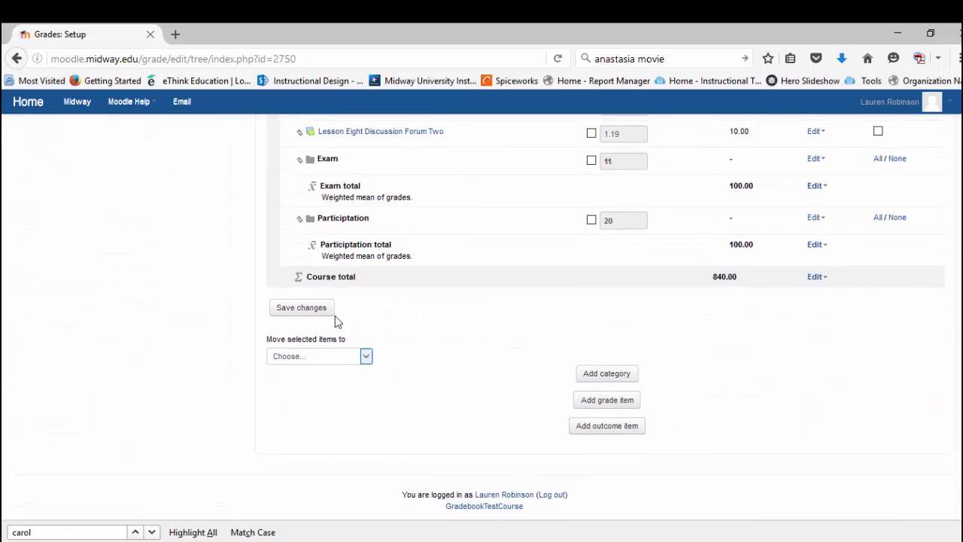
left_click(329, 356)
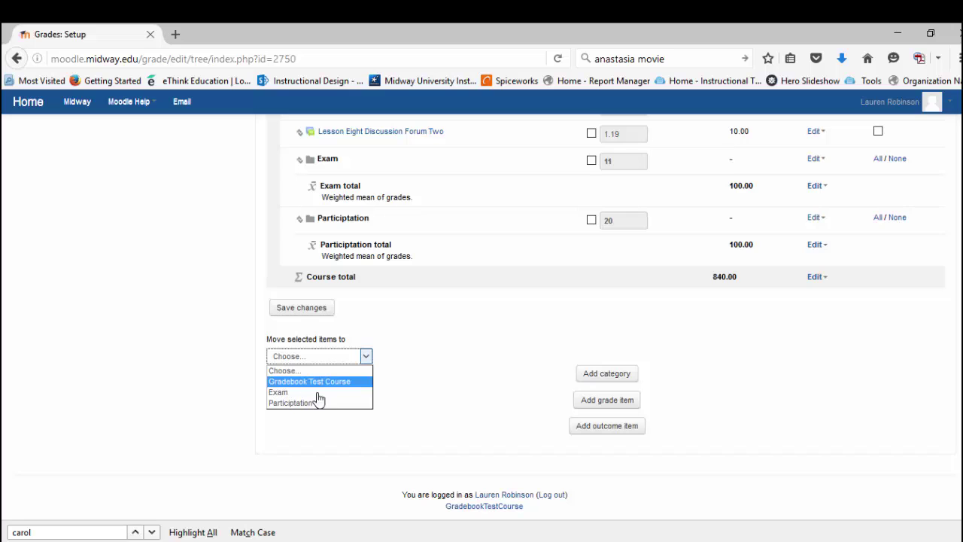
left_click(315, 396)
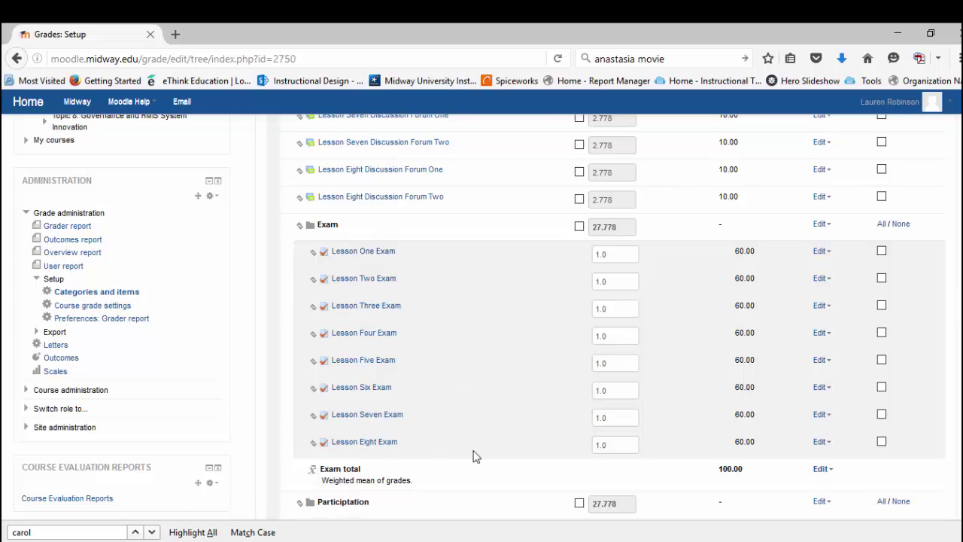
Step: Select both discussion forum grade items of every lesson, One through Eight, and move them into the Participtation category
scroll(477, 456, "up", 6)
left_click(882, 240)
left_click(881, 267)
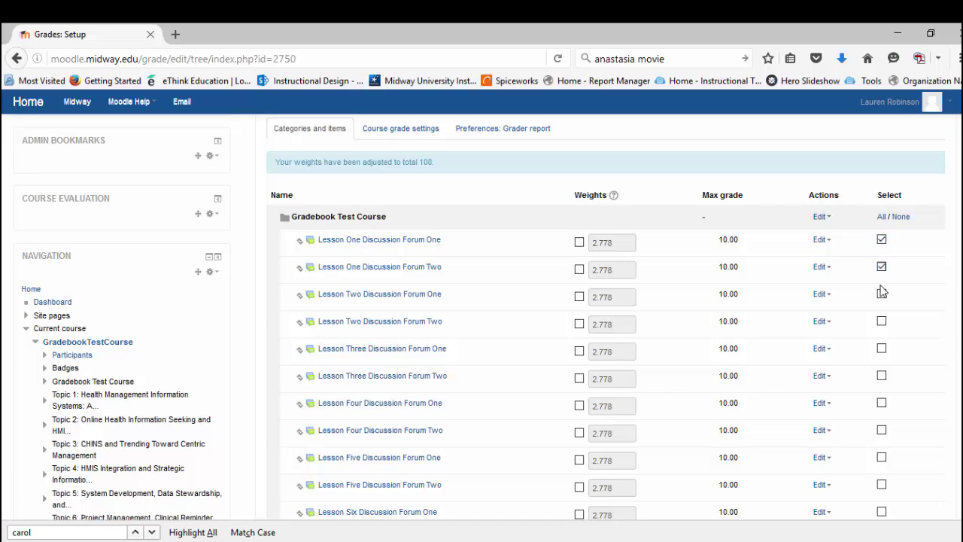
left_click(882, 294)
left_click(882, 322)
left_click(882, 349)
left_click(881, 376)
left_click(881, 403)
left_click(882, 430)
left_click(882, 457)
left_click(881, 484)
left_click(881, 511)
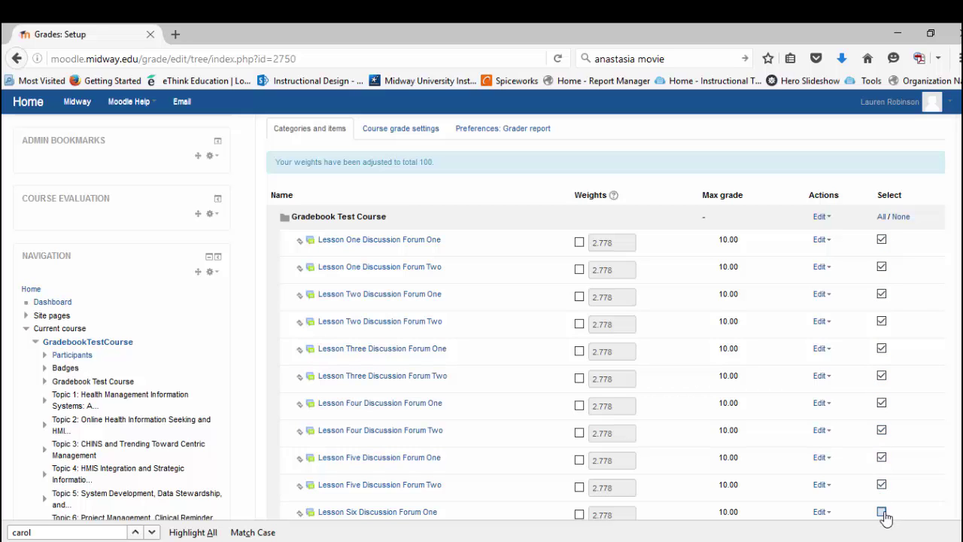
scroll(876, 511, "down", 8)
left_click(882, 244)
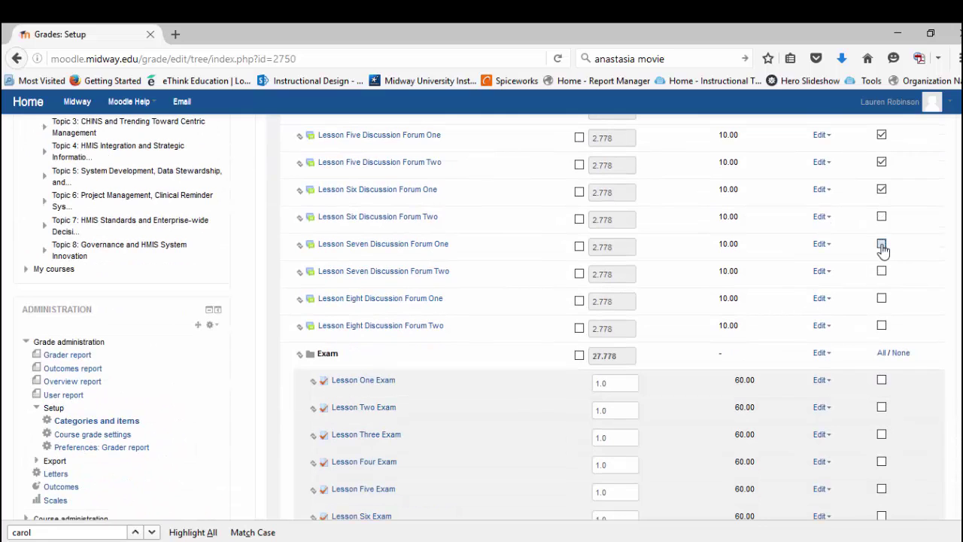
left_click(882, 217)
left_click(882, 271)
left_click(882, 298)
left_click(881, 325)
scroll(526, 293, "down", 5)
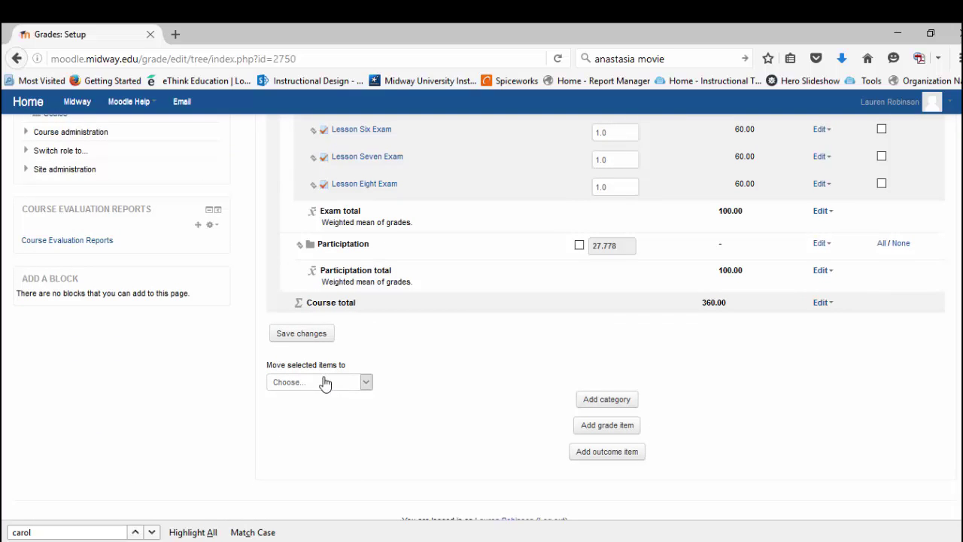
left_click(323, 382)
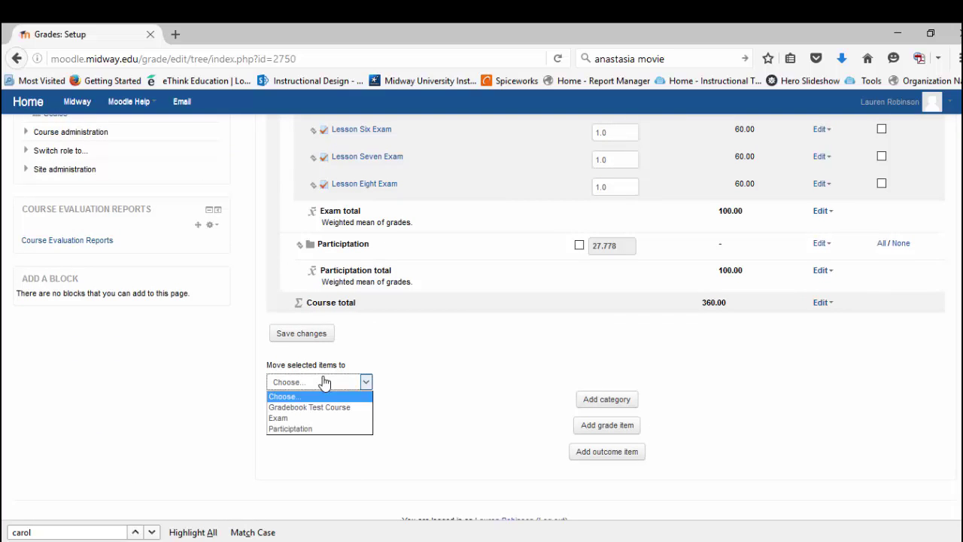
left_click(317, 430)
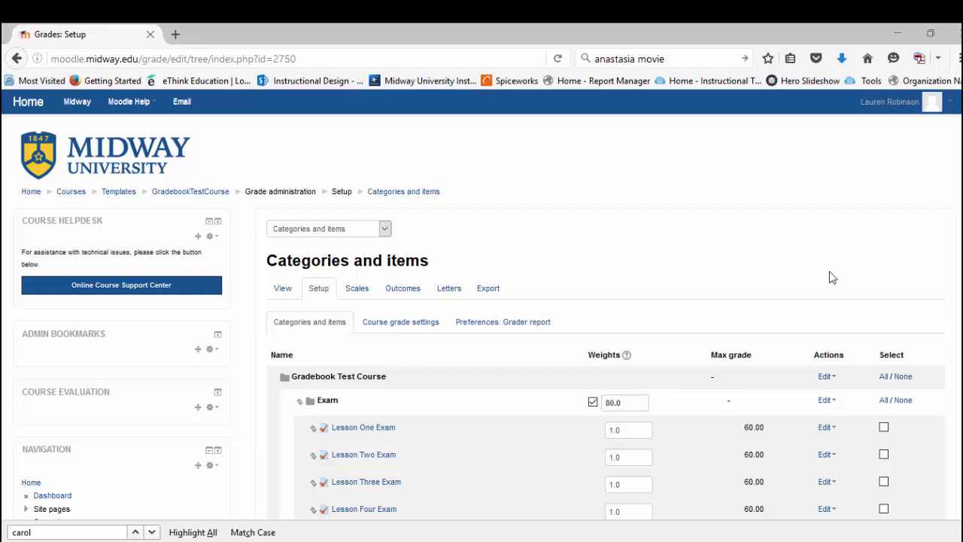
Step: Change the aggregation of the top-level Gradebook Test Course category to Weighted mean of grades and save the changes
left_click(828, 376)
left_click(830, 420)
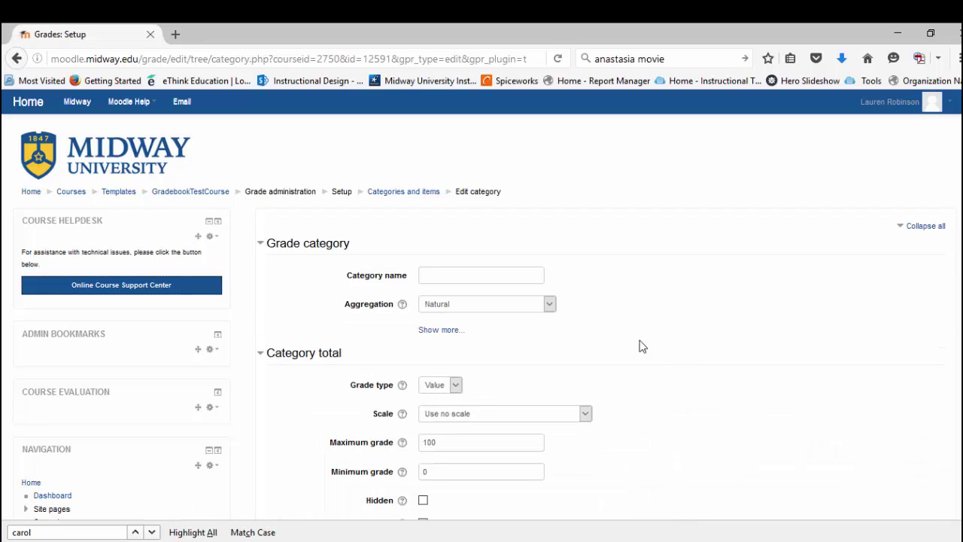
left_click(480, 312)
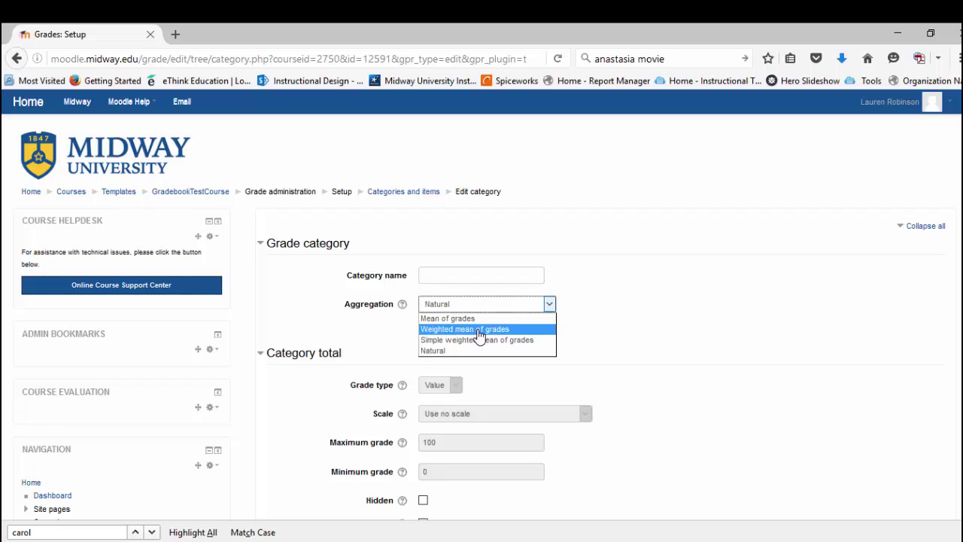
left_click(480, 331)
scroll(480, 333, "down", 5)
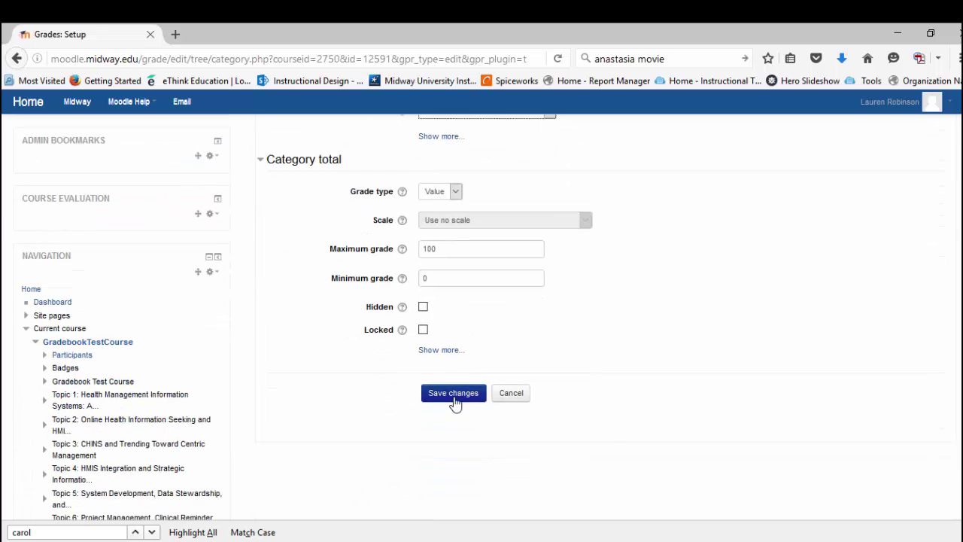
left_click(455, 395)
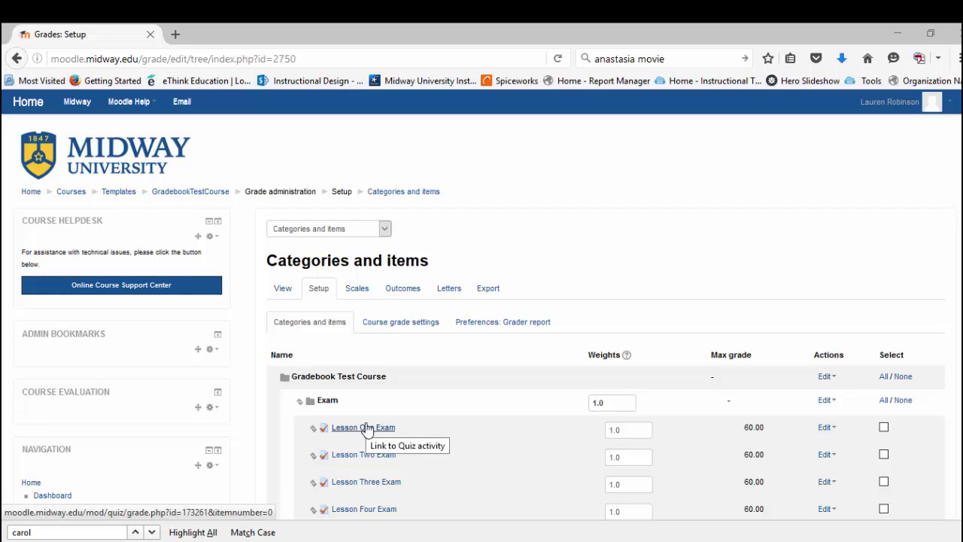
Step: Set the weight of the Exam category to 80.0
scroll(366, 429, "down", 5)
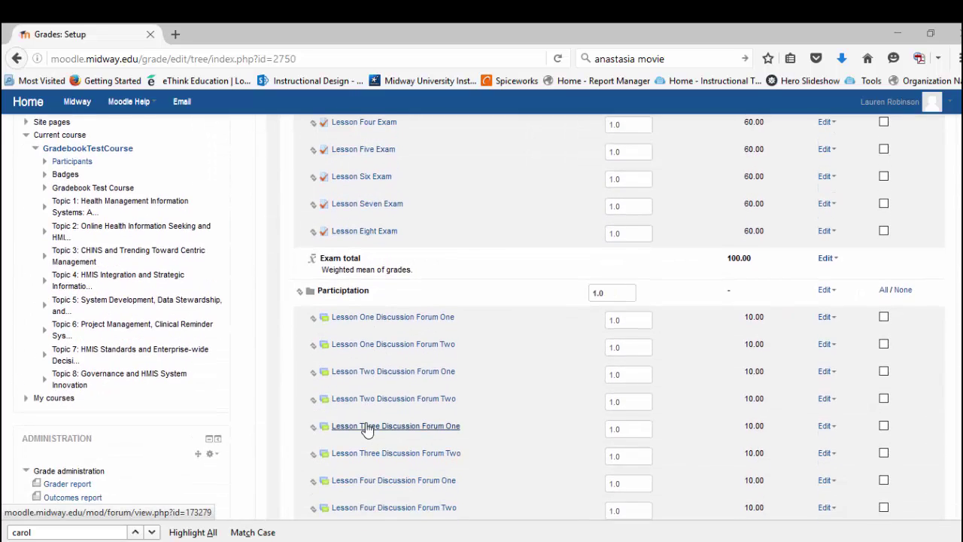
scroll(366, 429, "up", 2)
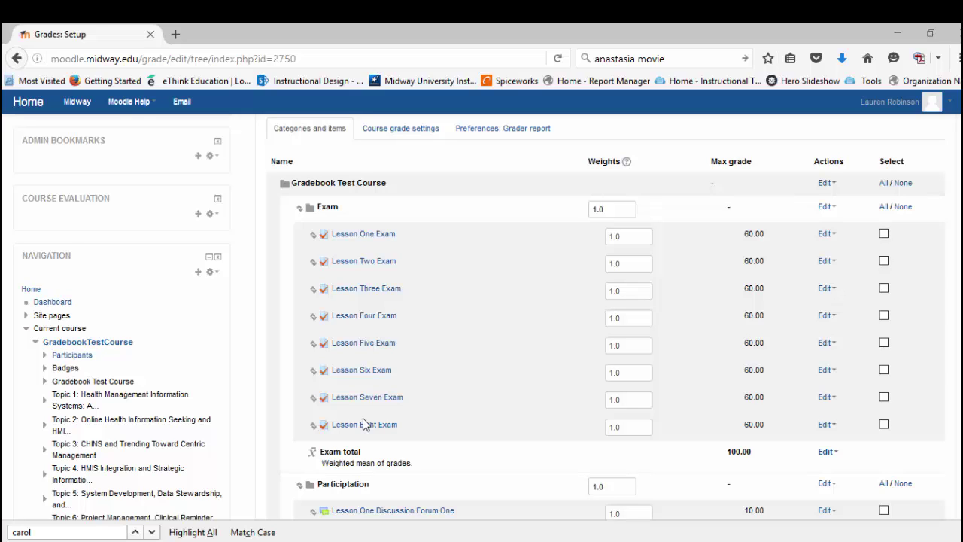
left_click(597, 208)
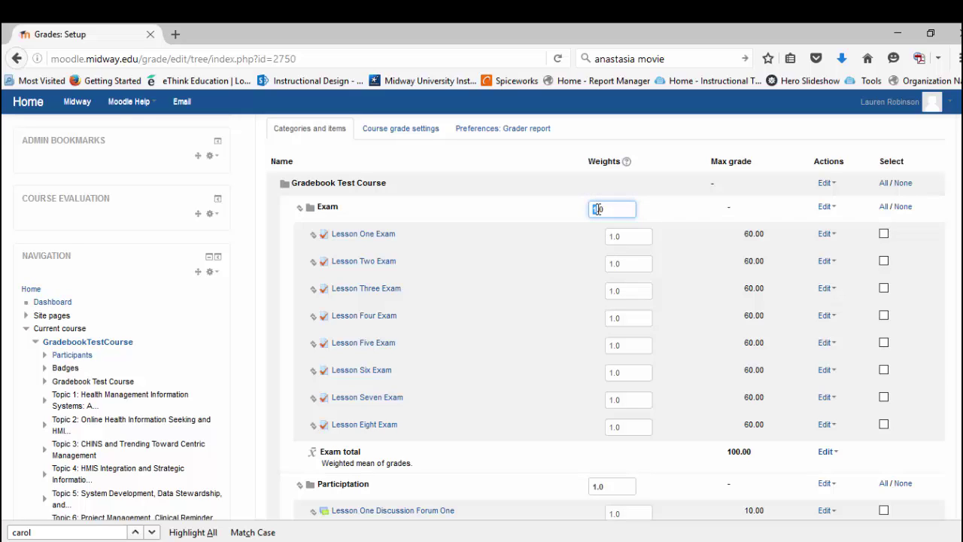
type("80")
left_click(604, 223)
Step: Set the weight of the Participtation category to 20.0 and save the gradebook changes
left_click_drag(600, 486, 587, 490)
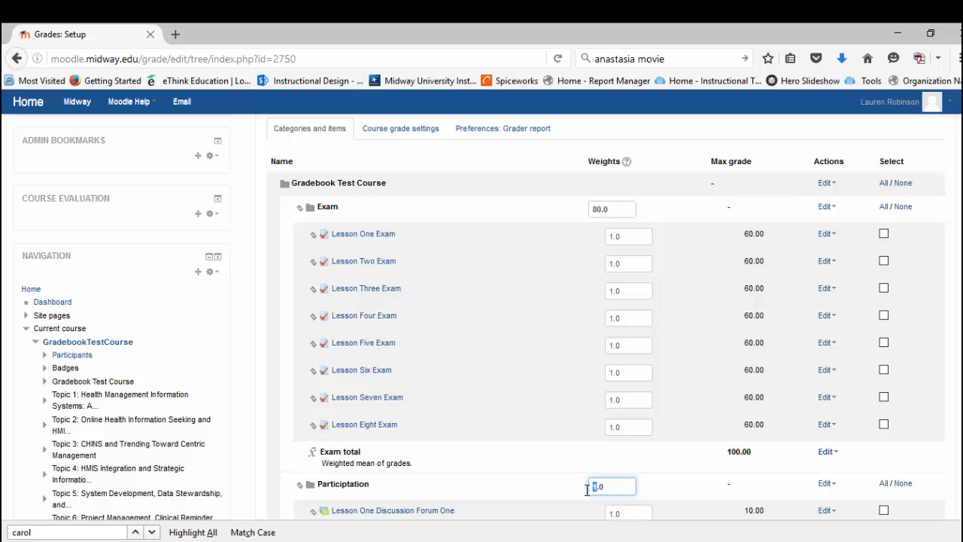
type("20")
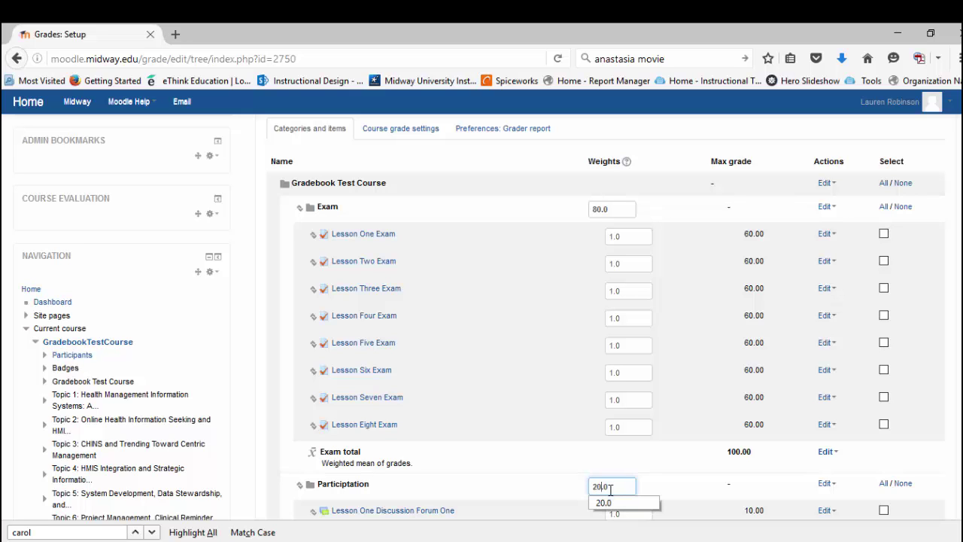
left_click(609, 503)
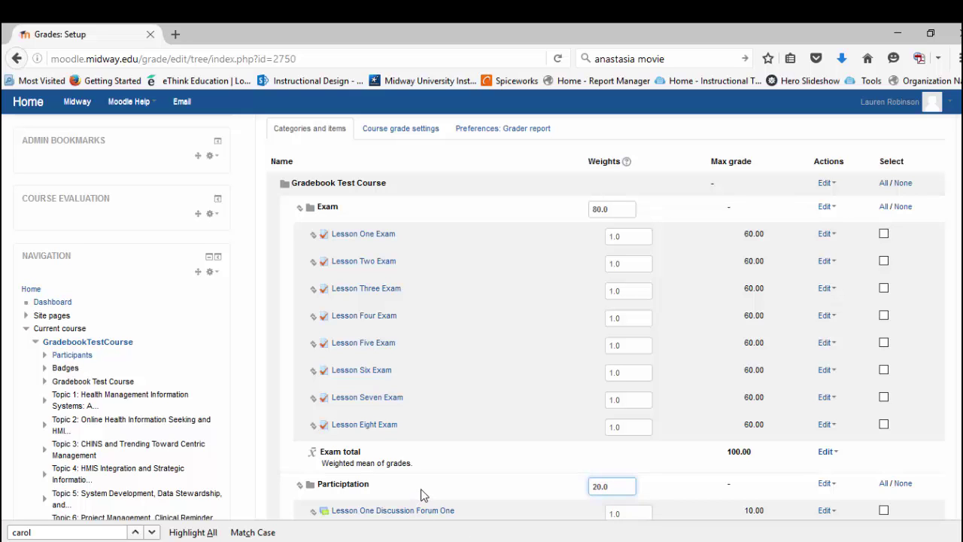
scroll(422, 494, "down", 3)
scroll(421, 491, "down", 10)
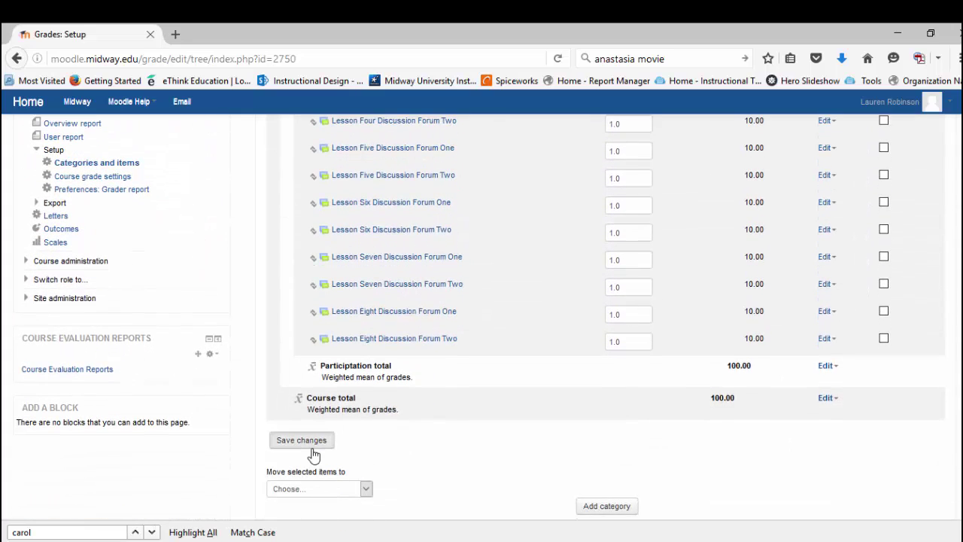
left_click(311, 442)
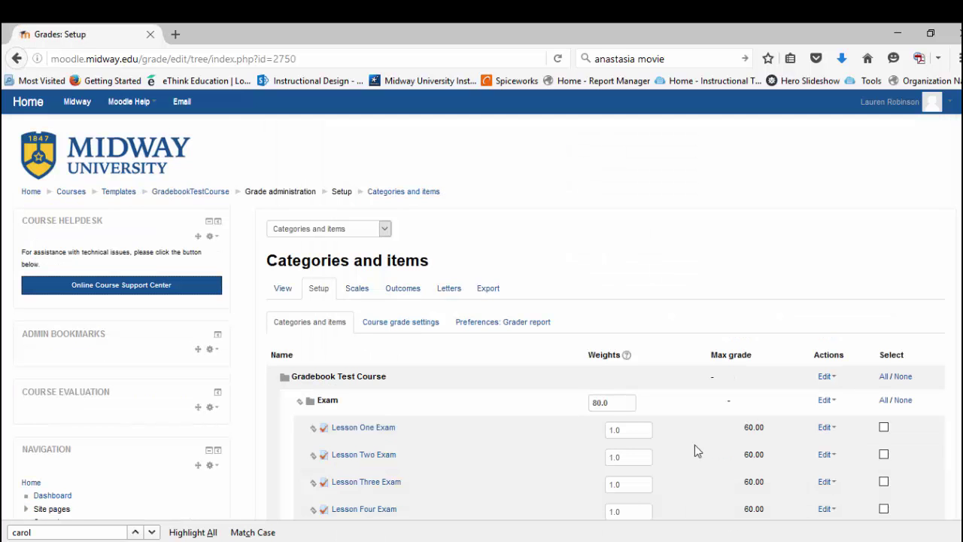
Step: Review the saved weights of the Exam and Participtation categories in the gradebook setup
scroll(694, 444, "down", 3)
scroll(694, 445, "down", 1)
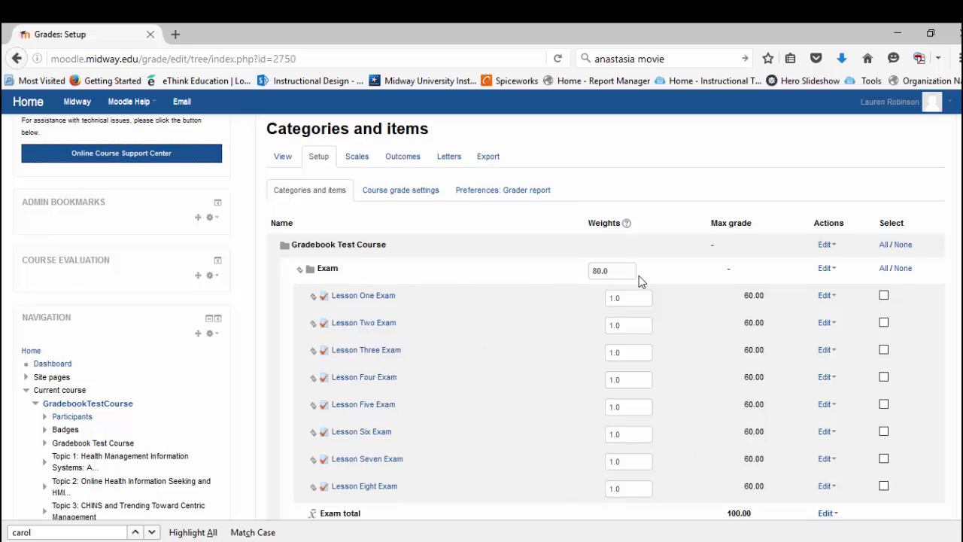
scroll(631, 278, "down", 5)
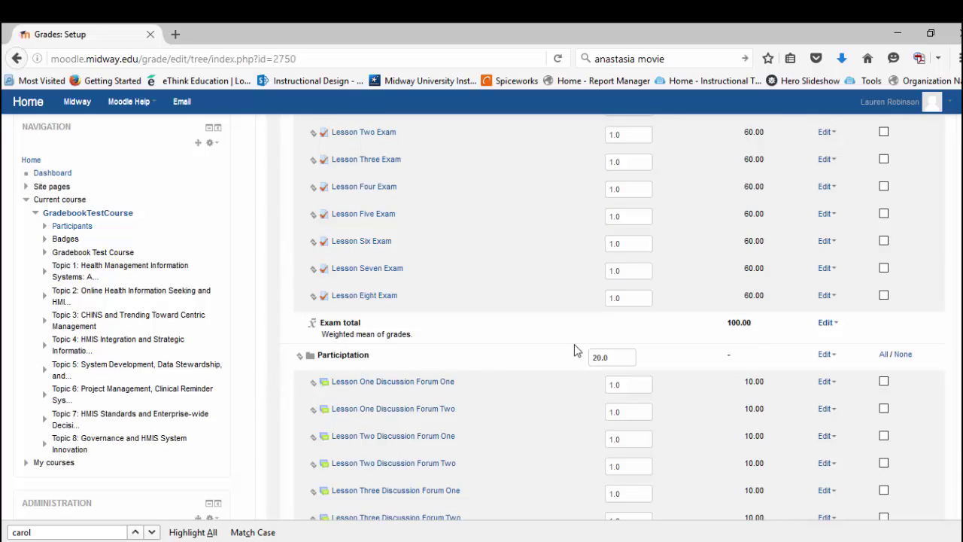
scroll(642, 366, "down", 1)
scroll(641, 365, "down", 3)
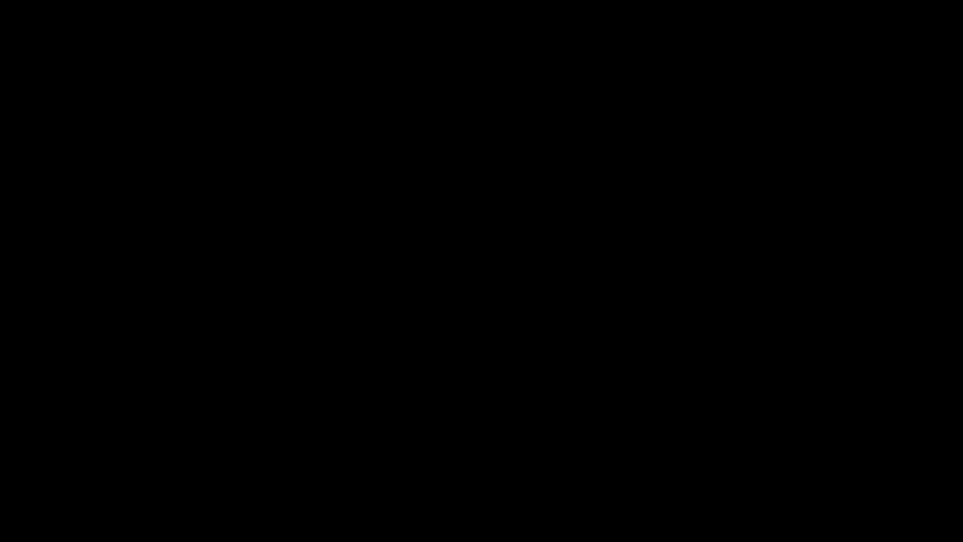